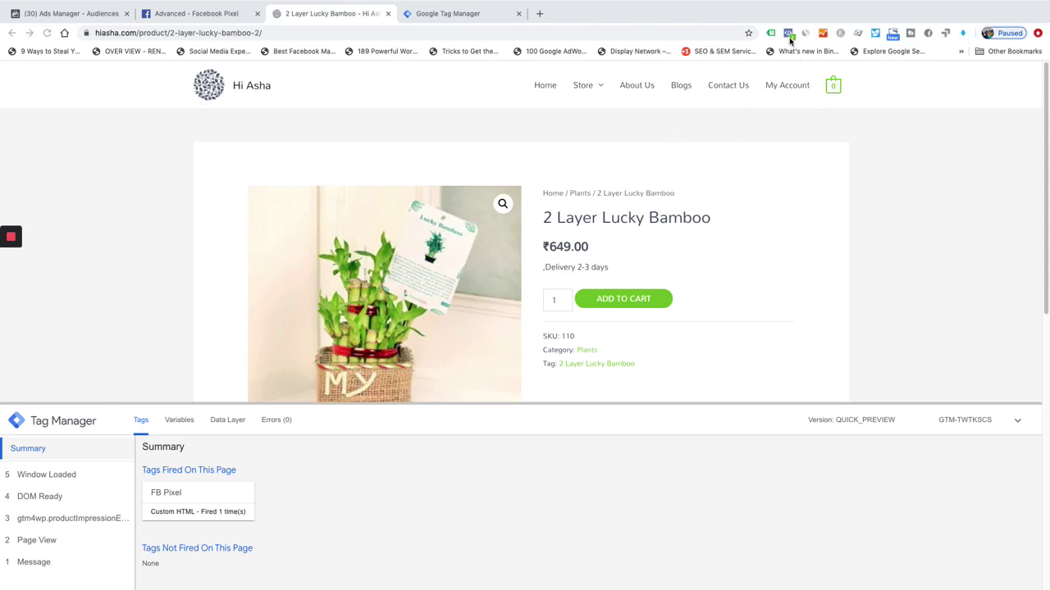
- Check the Pixel Helper report's events and microdata, then go to the Tag Manager tags list
left_click(789, 37)
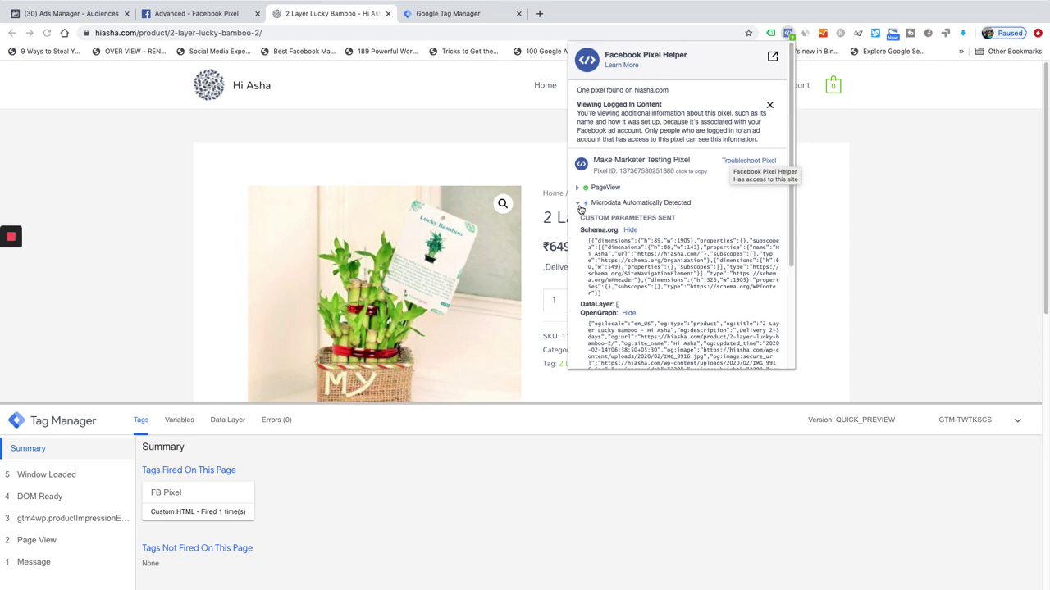
left_click(579, 205)
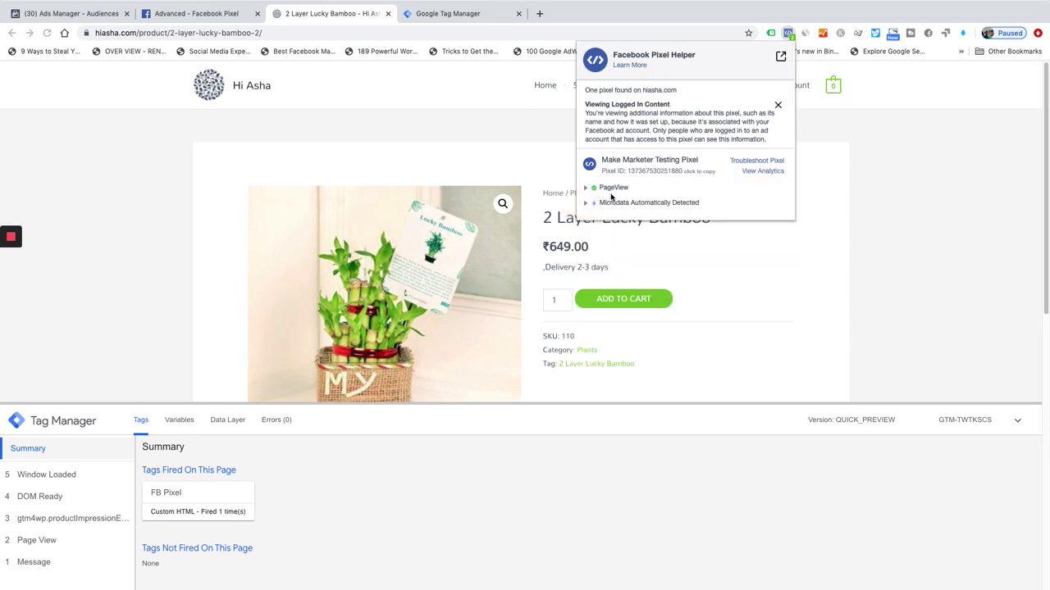
left_click(466, 20)
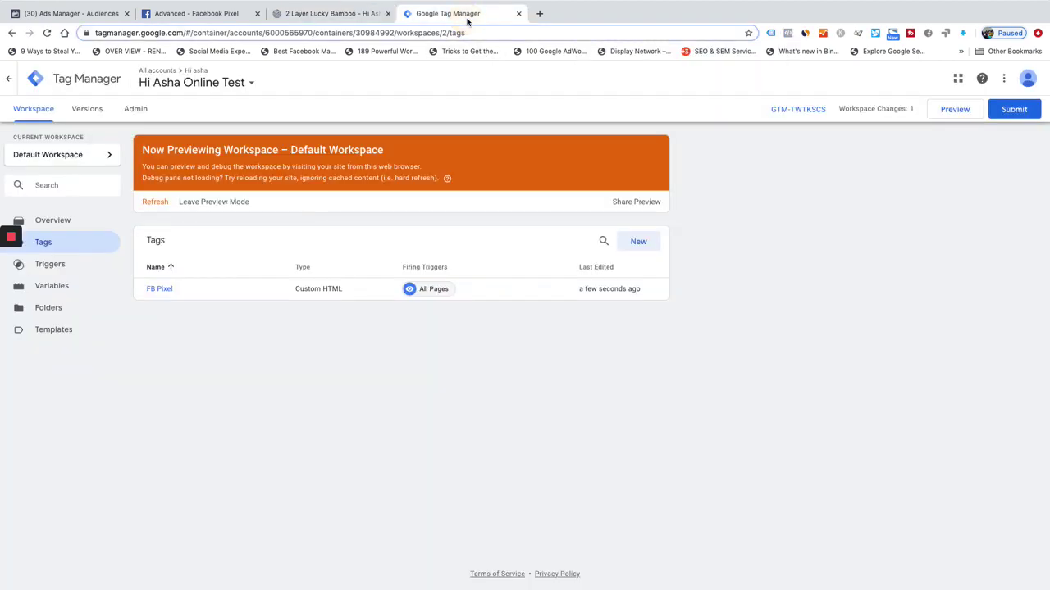
- Open the FB Pixel custom HTML tag to read its pixel code, then close the editor
left_click(160, 290)
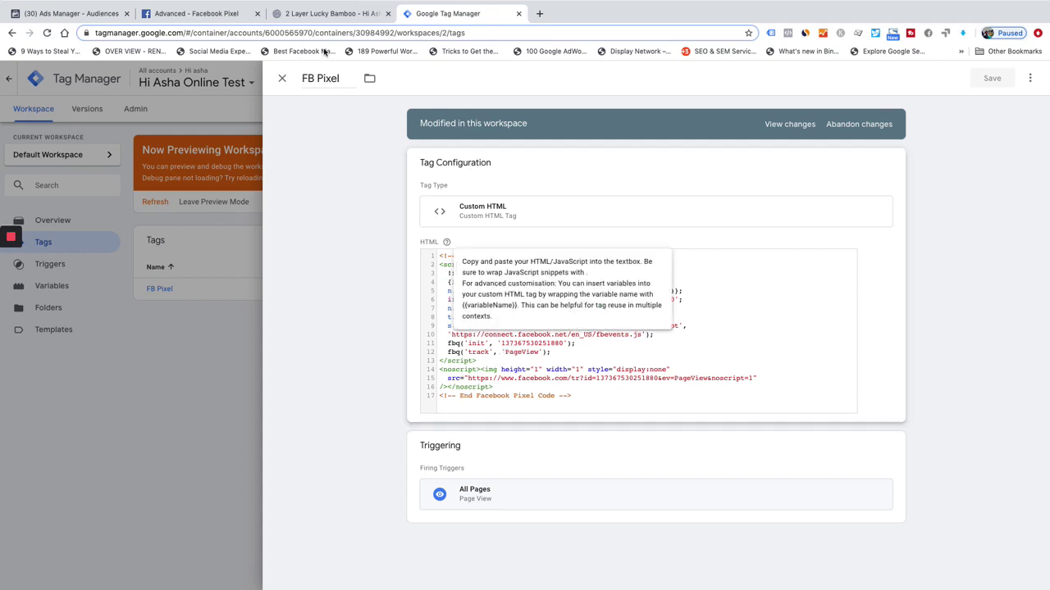
left_click(283, 78)
- Reload the Lucky Bamboo page and view its Pixel Helper report with PageView and microdata
left_click(351, 15)
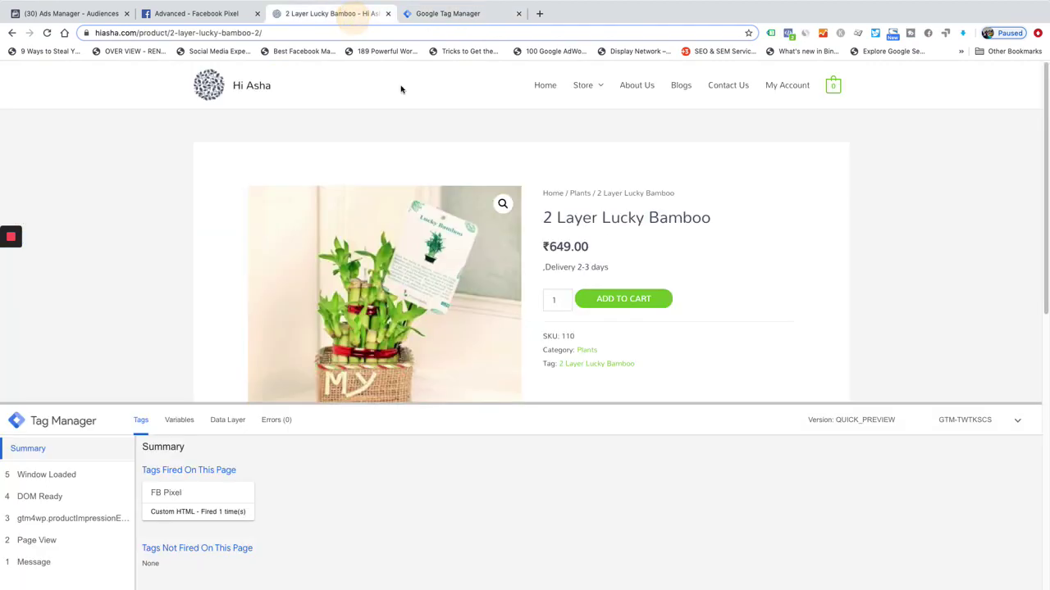
left_click(48, 33)
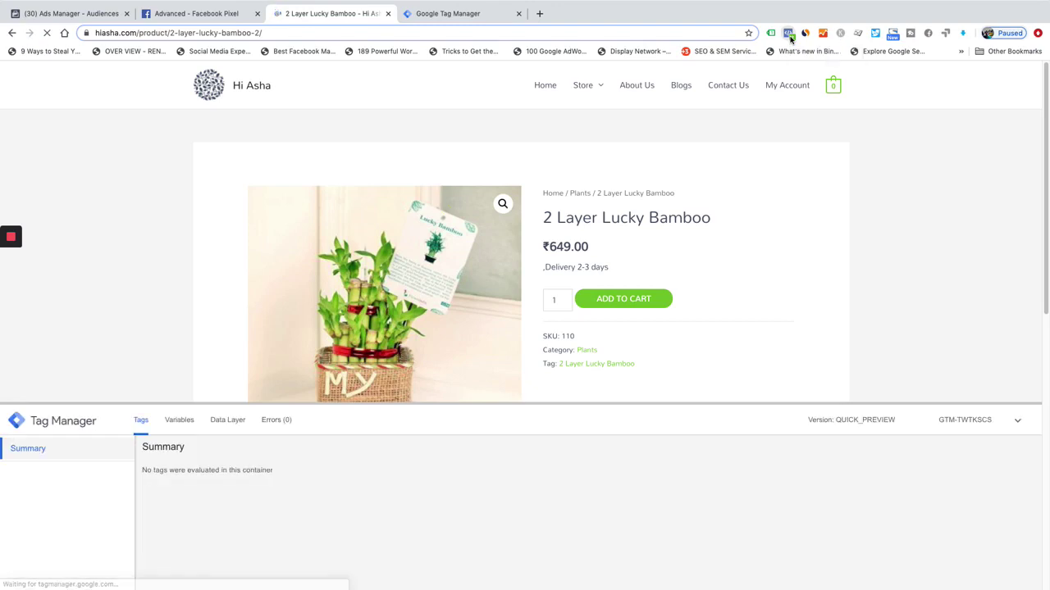
left_click(790, 37)
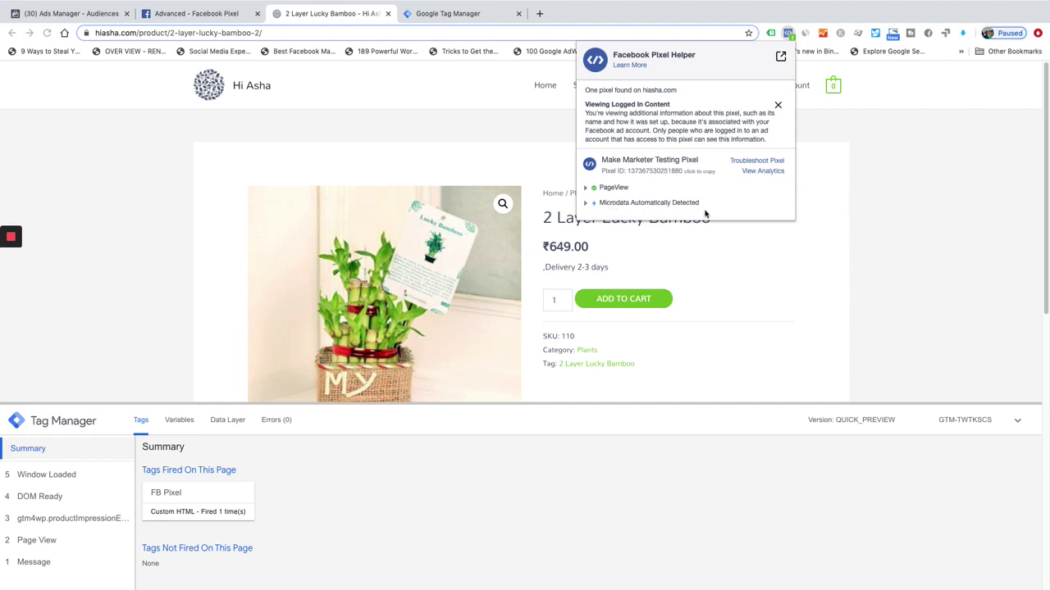
- Expand the detected microdata, then reopen the Pixel Helper report from the product page
left_click(585, 203)
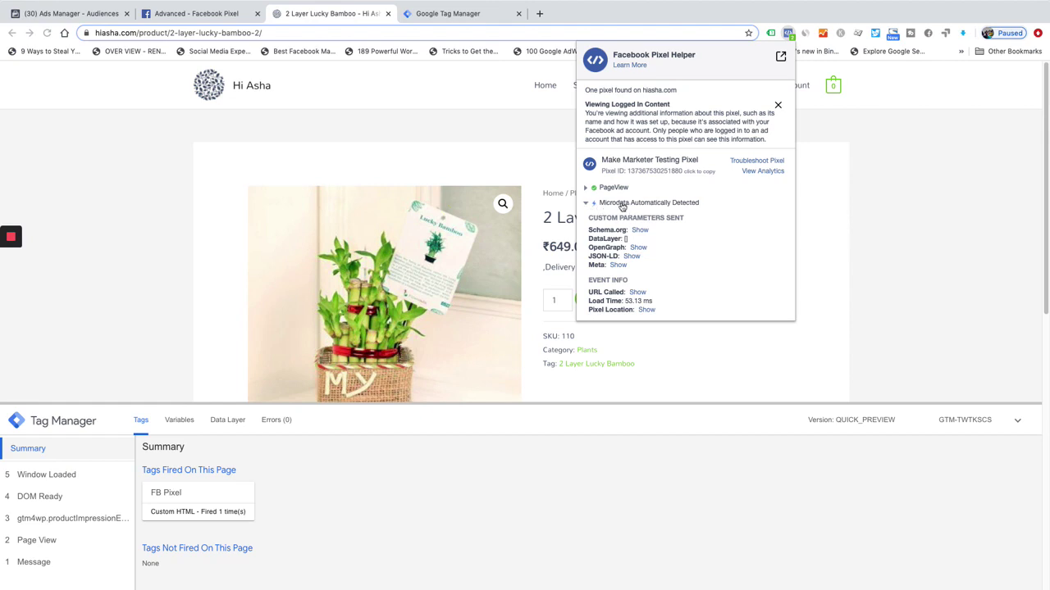
left_click(464, 13)
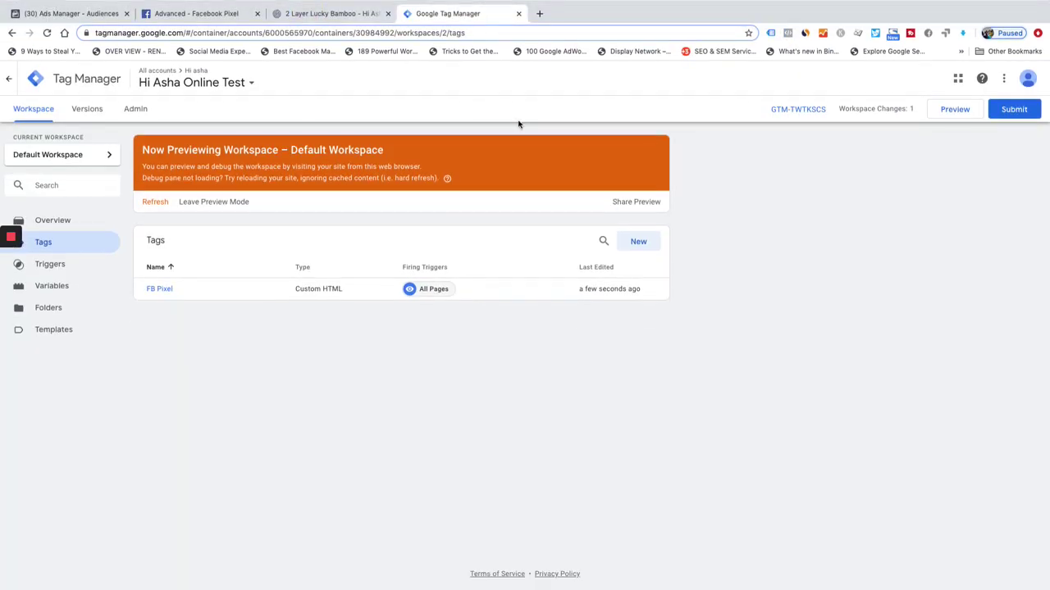
left_click(323, 13)
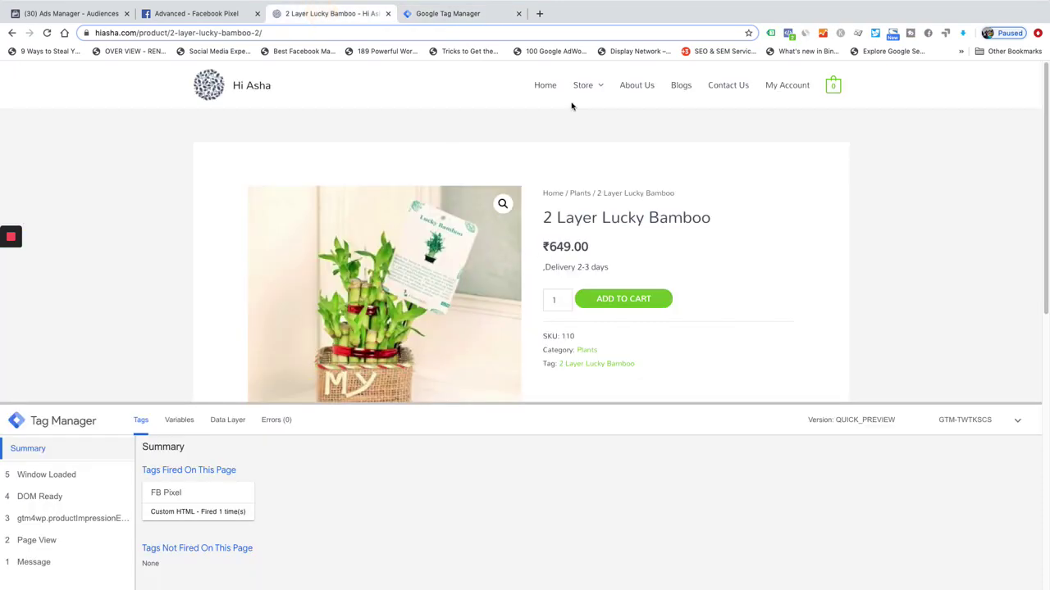
left_click(788, 34)
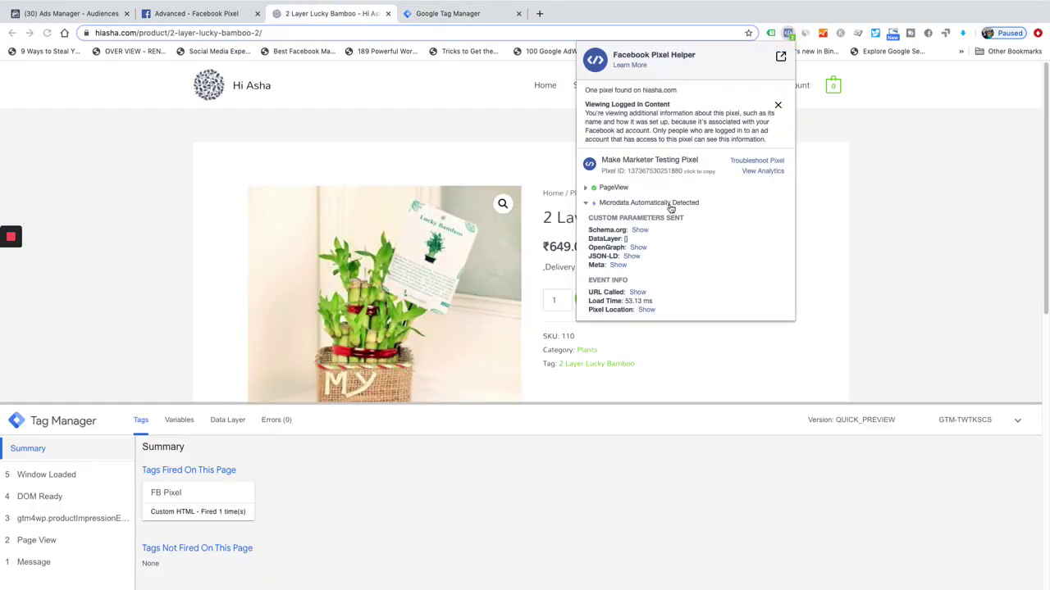
- Reveal the Schema.org and OpenGraph microdata, then close the pixel report
left_click(638, 230)
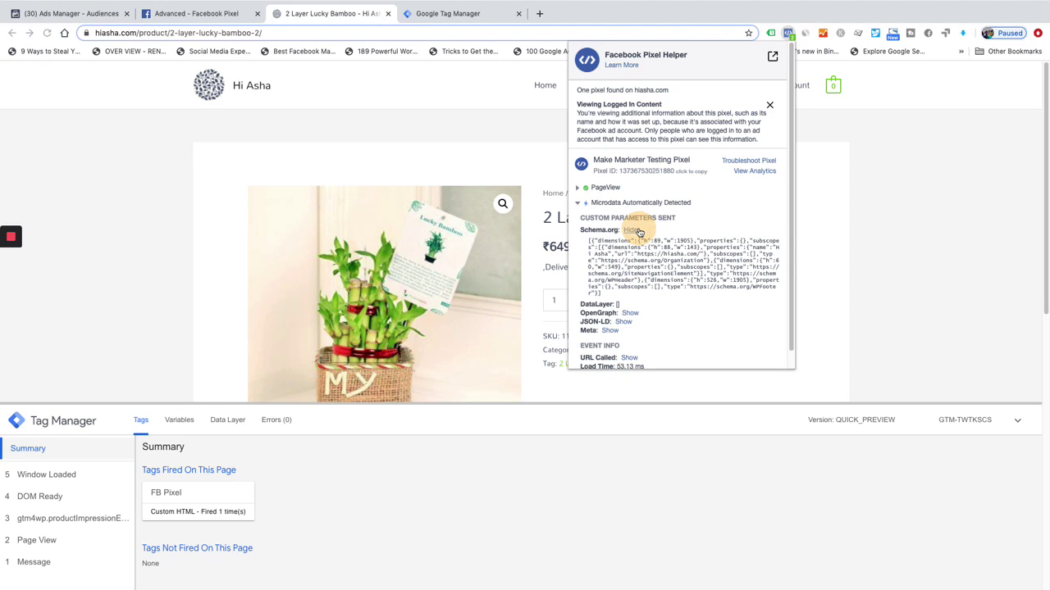
scroll(676, 260, "down", 1)
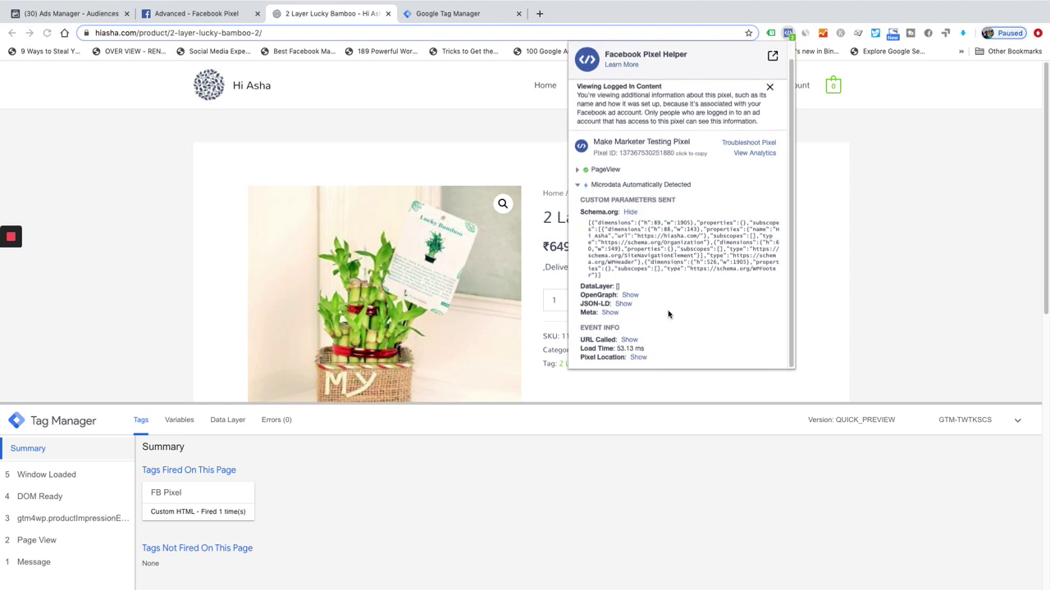
left_click(630, 297)
scroll(640, 293, "down", 3)
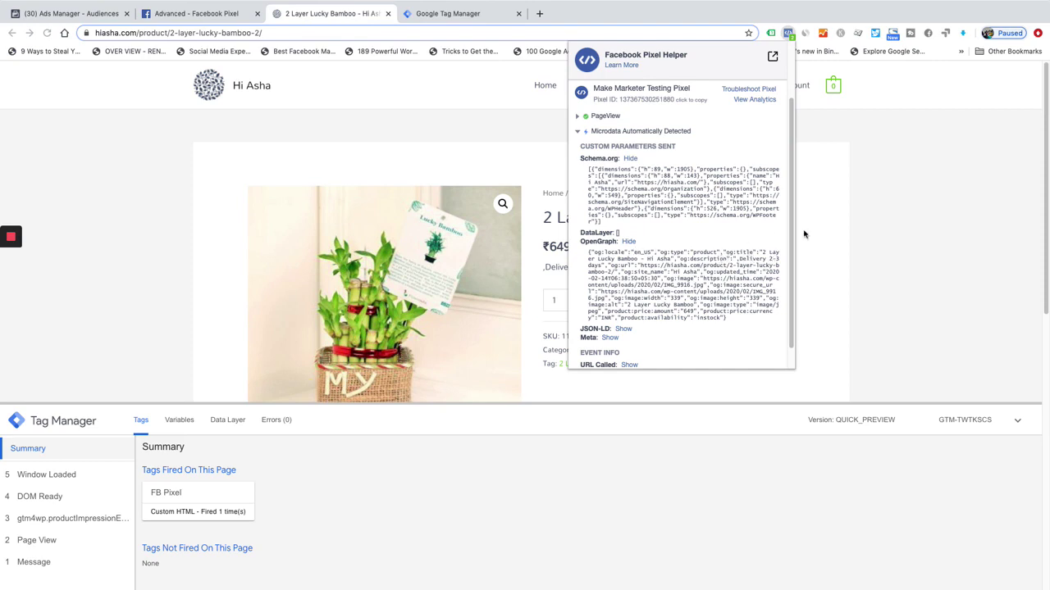
left_click(864, 228)
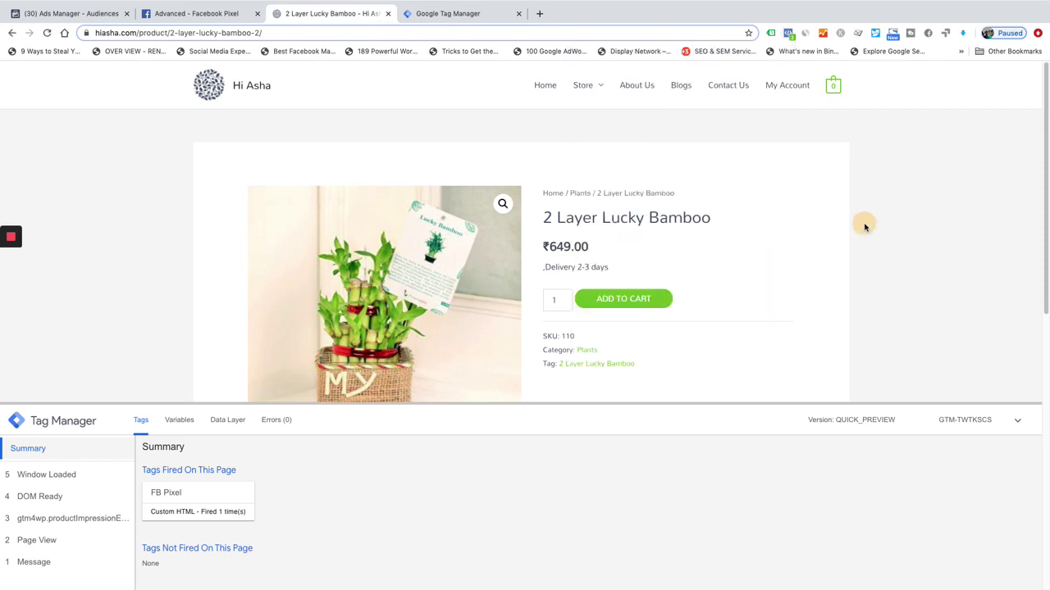
- Highlight site name Hi Asha, title 2 Layer Lucky Bamboo and price 649 in OpenGraph
left_click(789, 33)
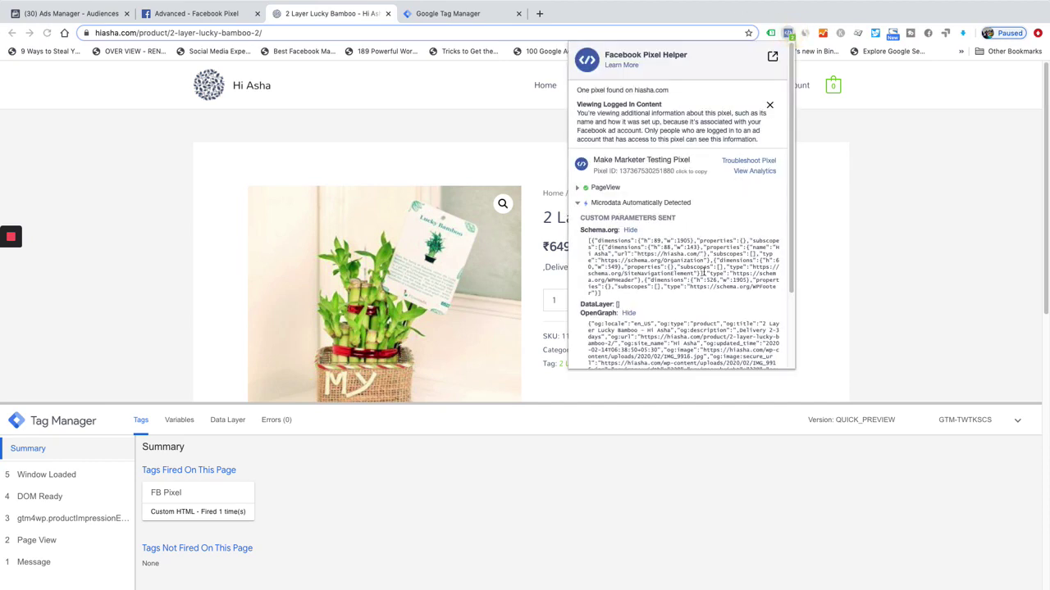
scroll(702, 271, "down", 2)
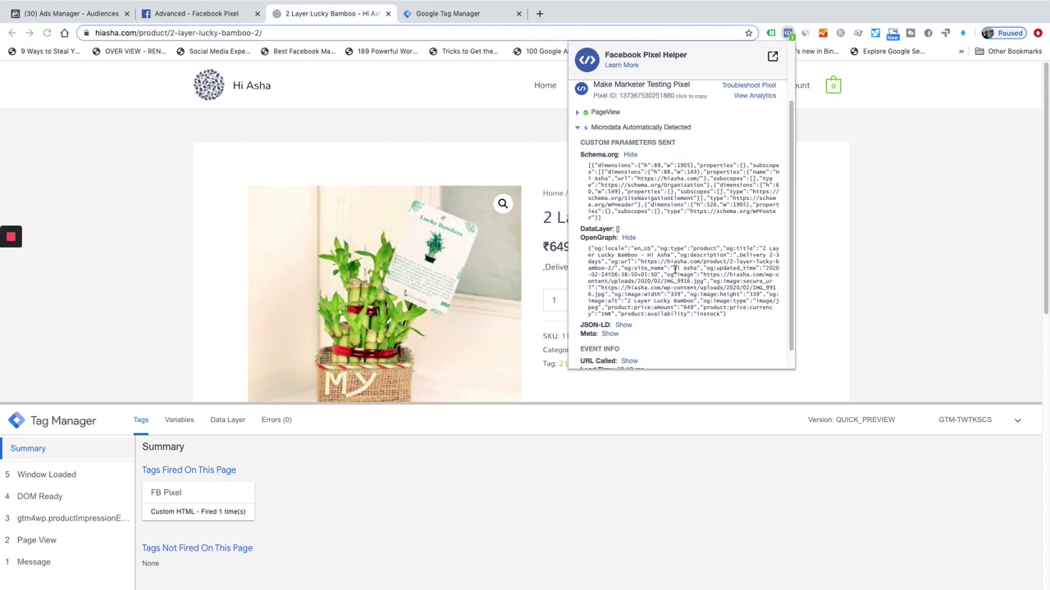
left_click_drag(674, 269, 697, 269)
left_click(605, 295)
left_click_drag(627, 301, 692, 303)
double_click(687, 308)
left_click(747, 308)
- Close the report, view the Ads Manager audiences, then return via Tag Manager to the product page
left_click(100, 16)
left_click(100, 16)
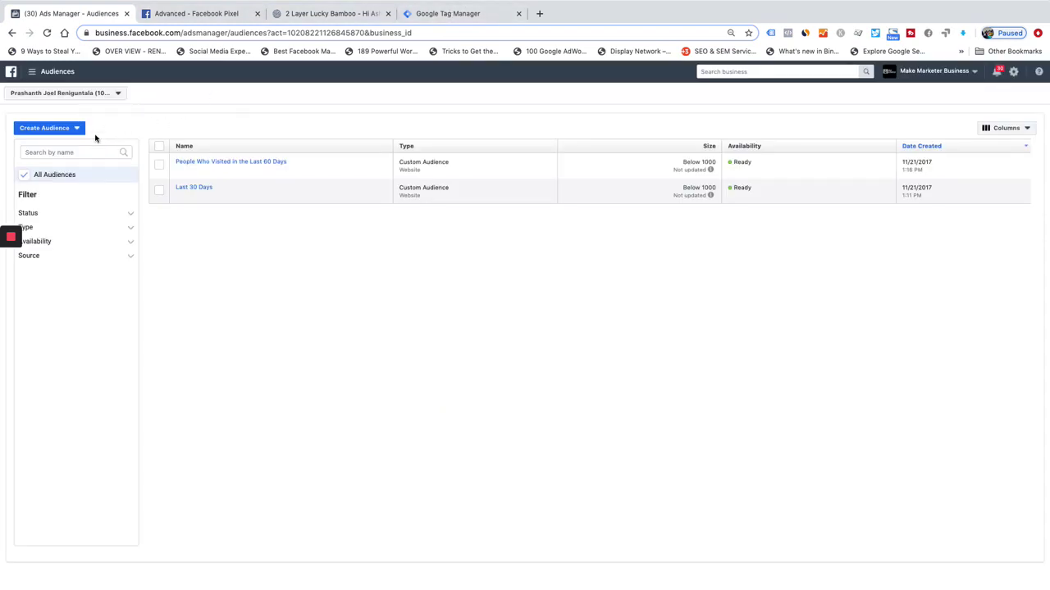
left_click(446, 15)
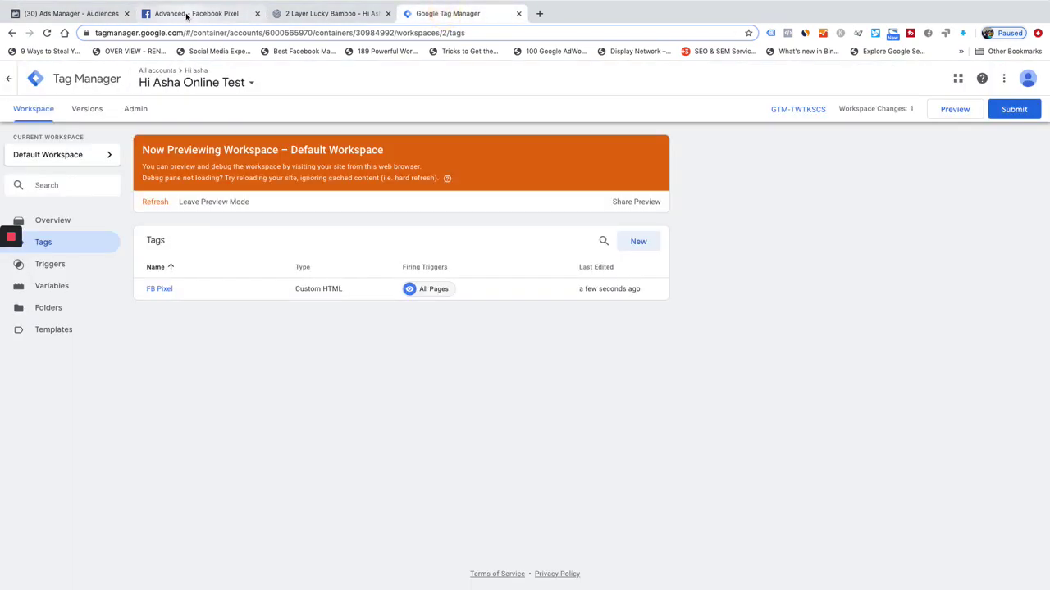
left_click(316, 16)
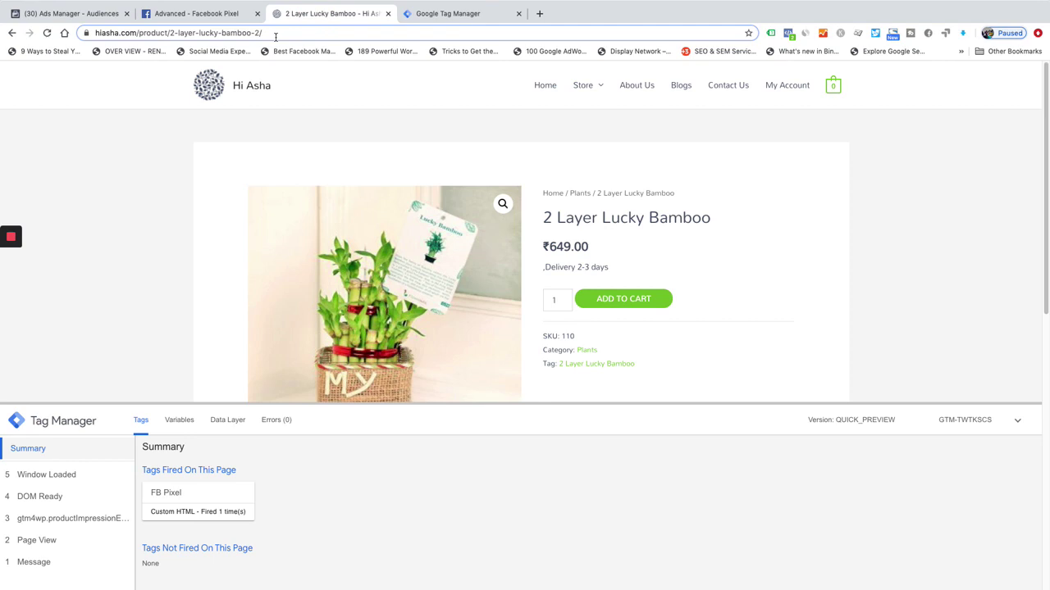
- Open Pixel Helper and reveal the Meta microdata and the pixel location URL
scroll(659, 202, "down", 1)
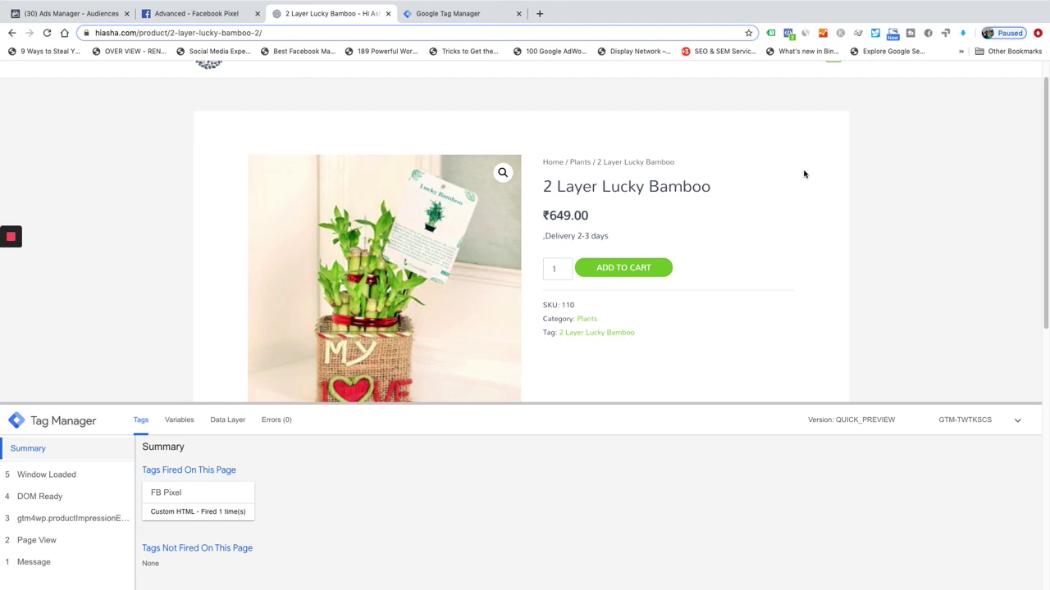
left_click(787, 35)
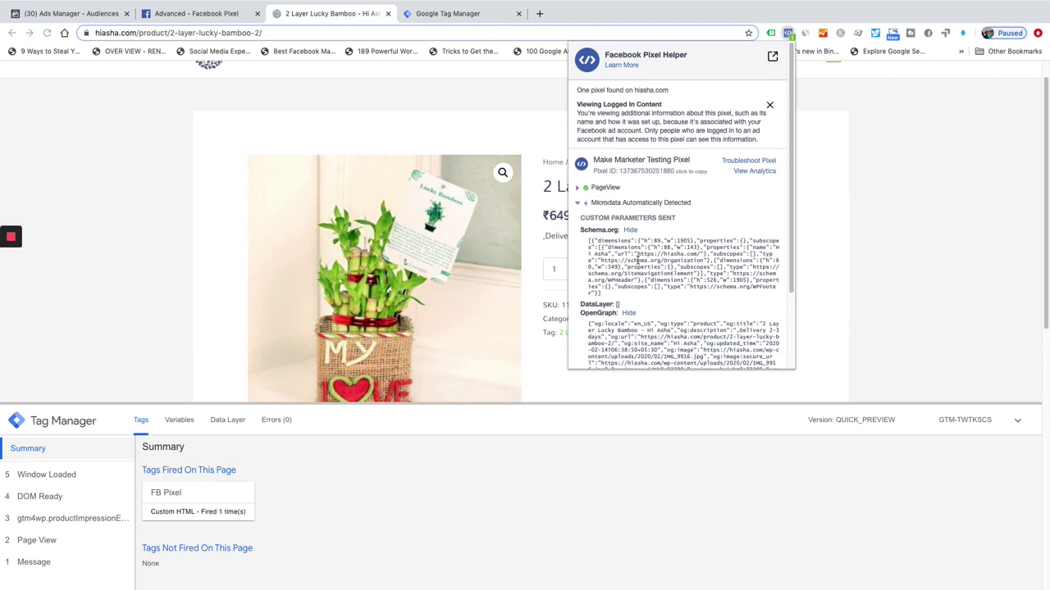
scroll(637, 260, "down", 5)
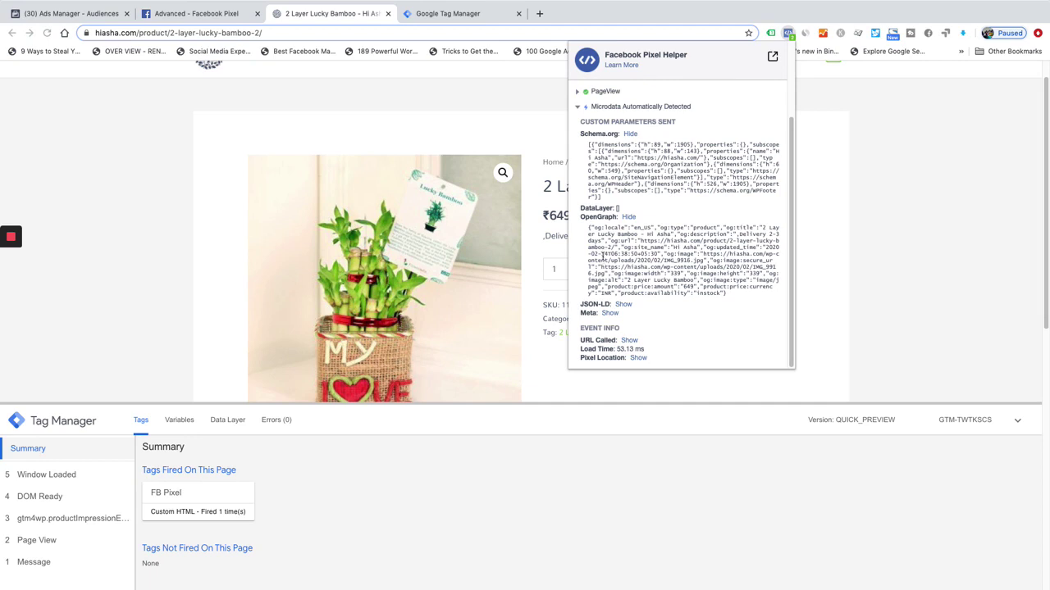
left_click(610, 313)
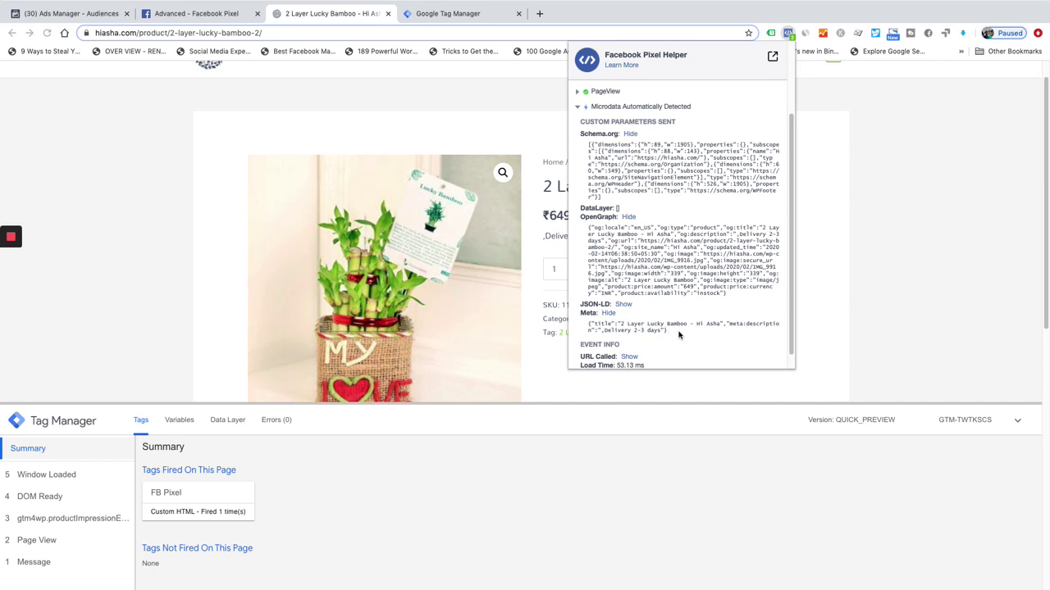
left_click_drag(665, 332, 588, 324)
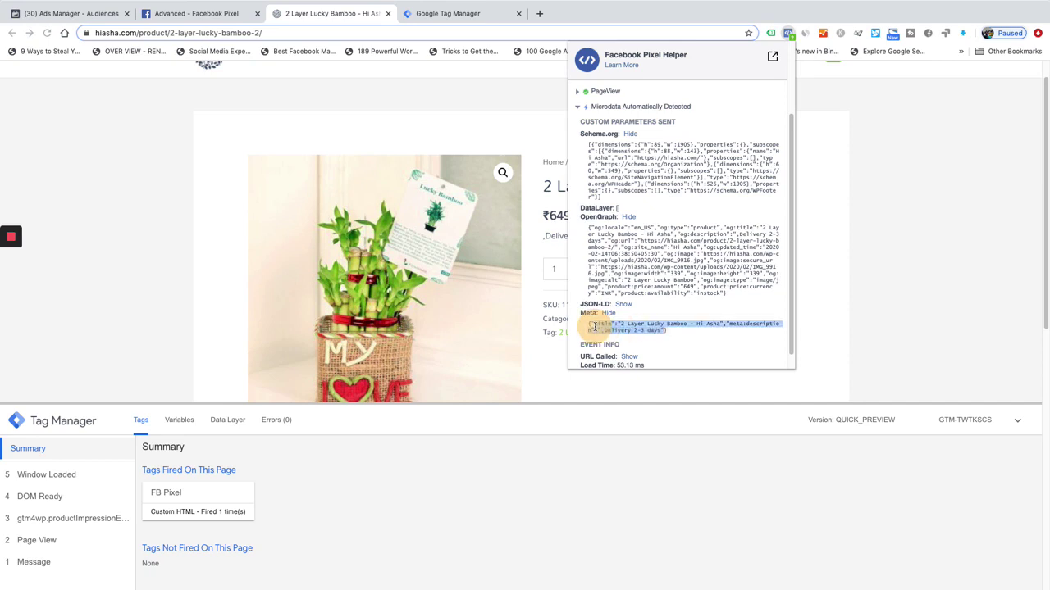
scroll(694, 342, "down", 1)
left_click(638, 355)
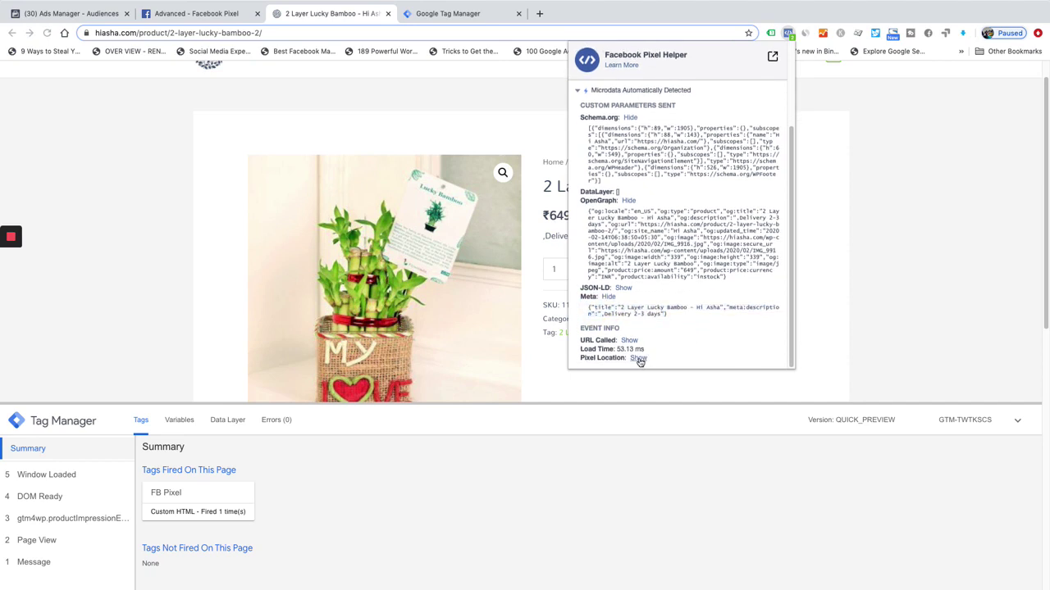
- Open the FB Pixel tag in Tag Manager for editing
scroll(675, 339, "down", 1)
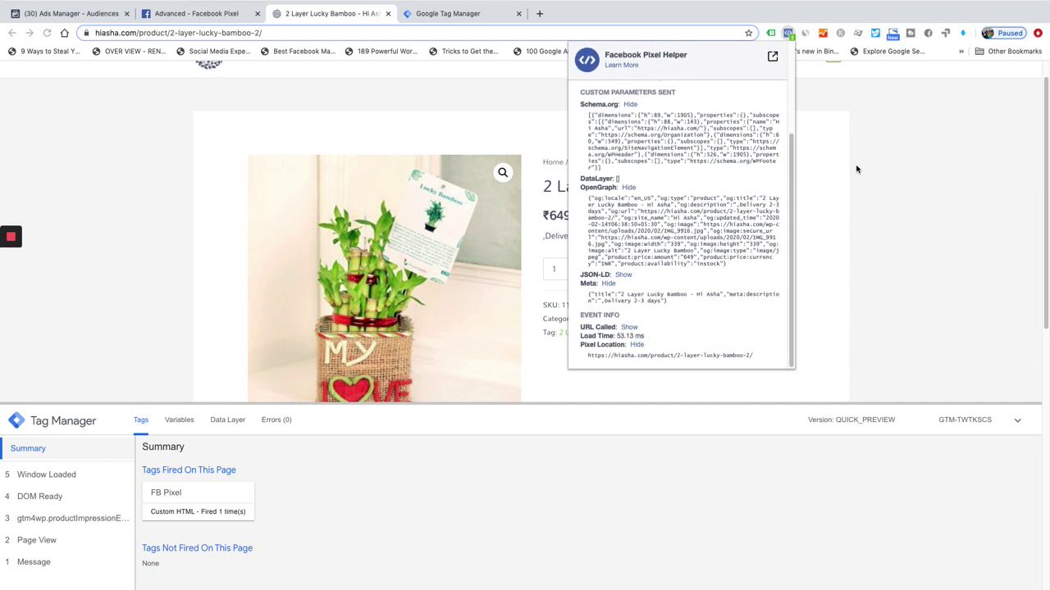
scroll(703, 192, "up", 5)
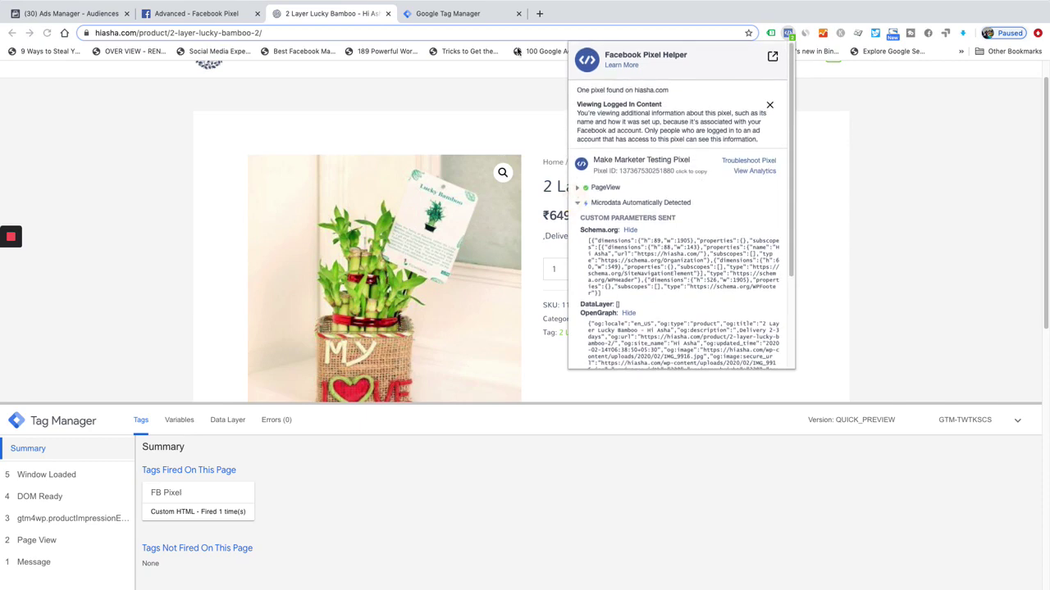
left_click(435, 13)
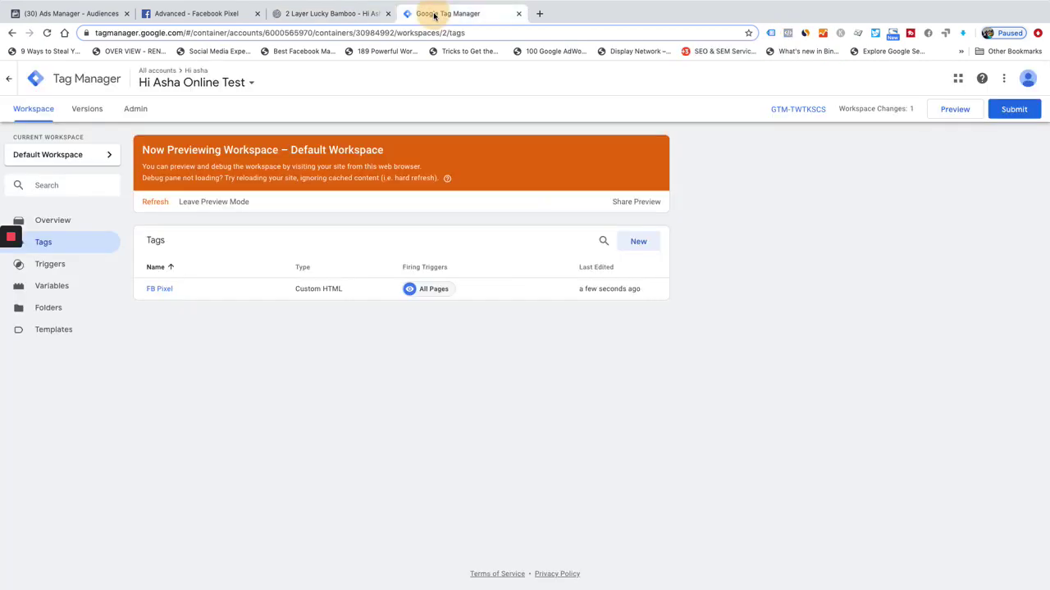
left_click(159, 292)
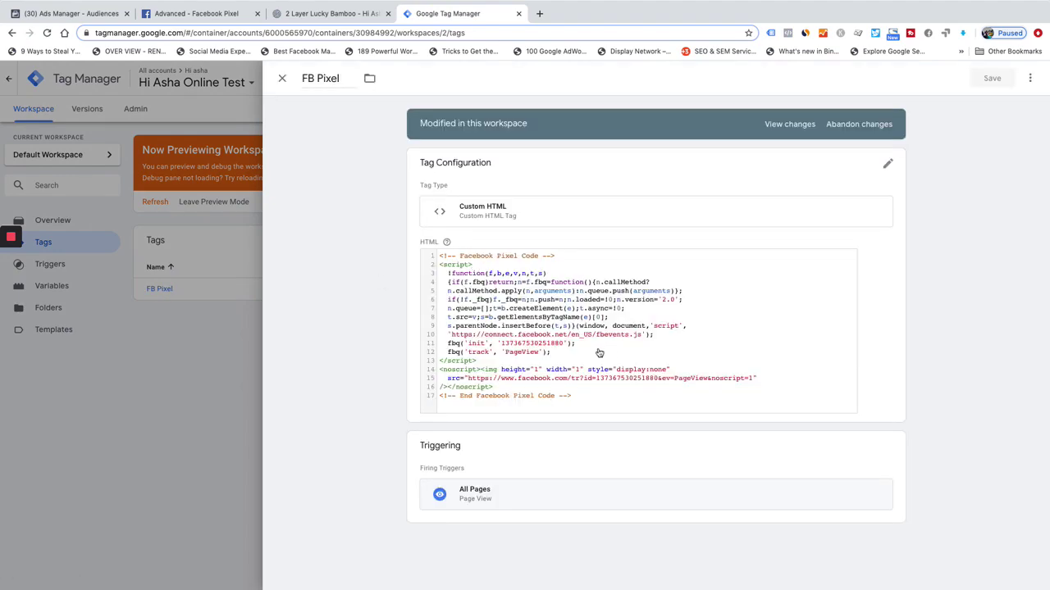
- Insert fbq('set','autoConfig','false', pixel id) above the init call and save the FB Pixel tag
left_click(665, 334)
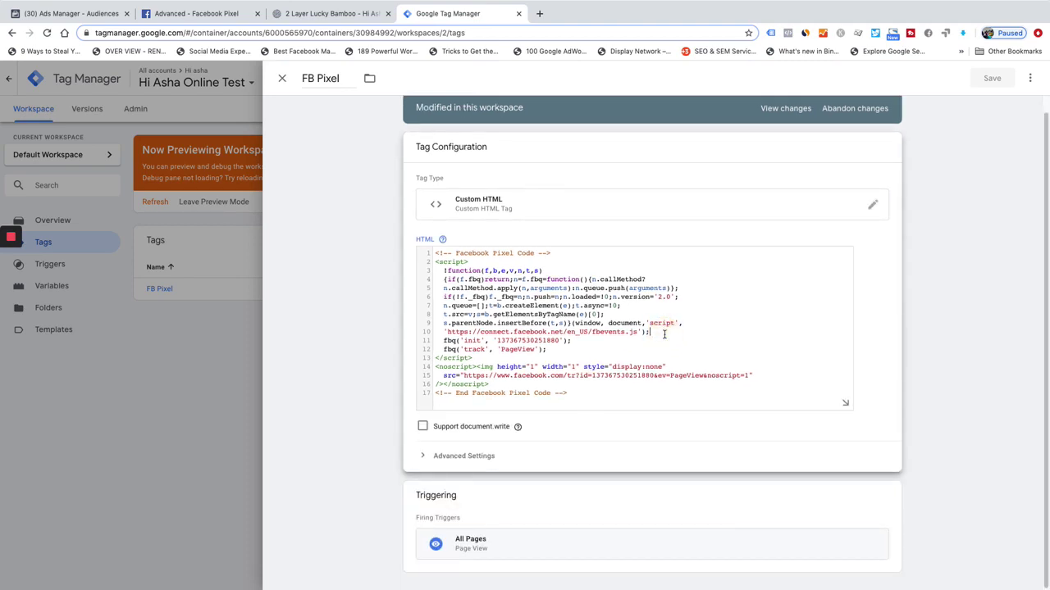
key("Return")
key("ctrl+v")
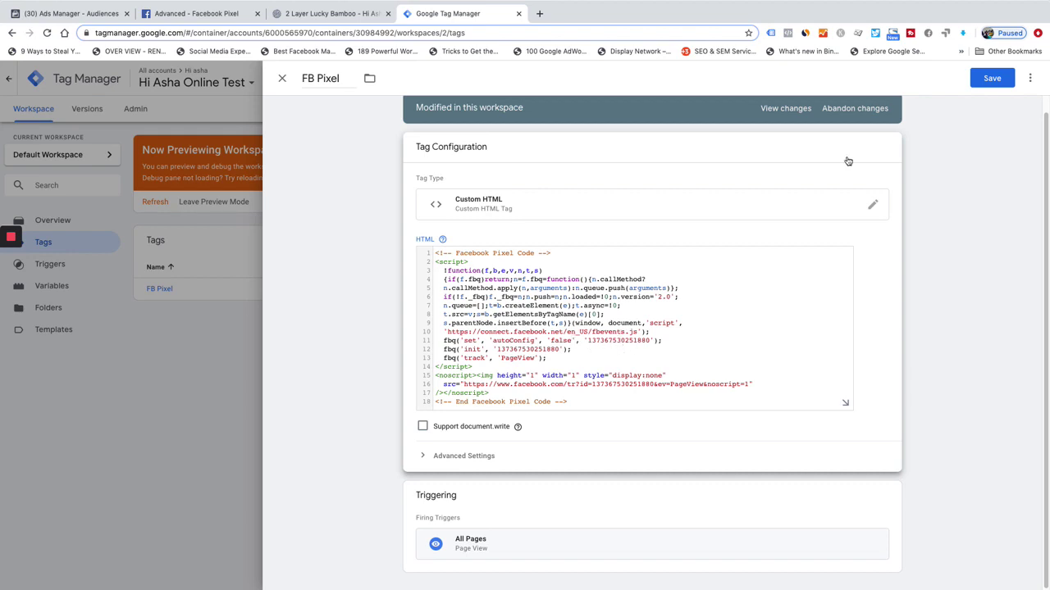
left_click(988, 79)
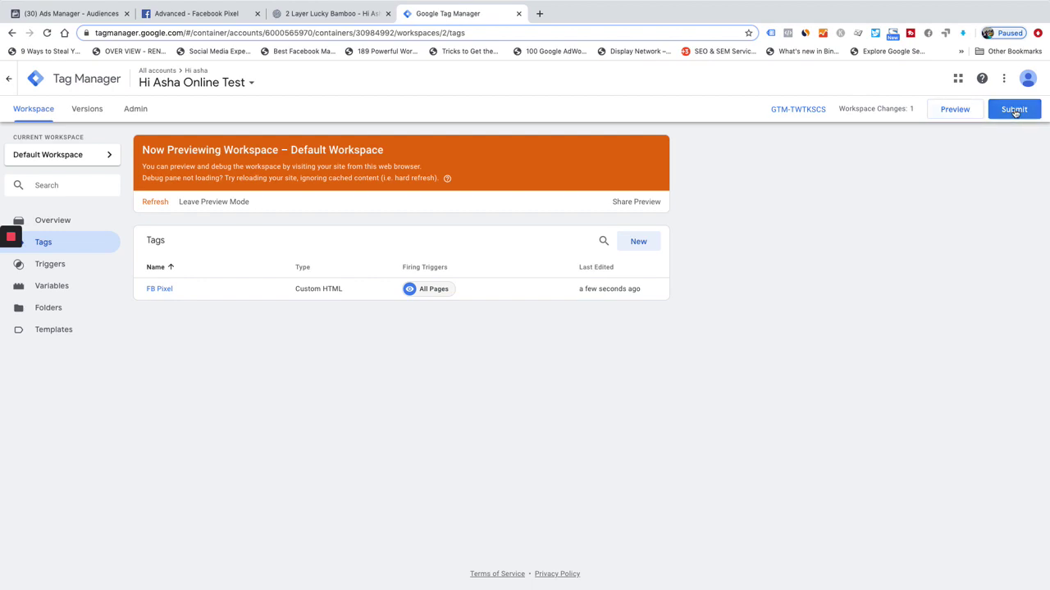
- Refresh the workspace preview with the saved tag and return to the bamboo product page
left_click(958, 117)
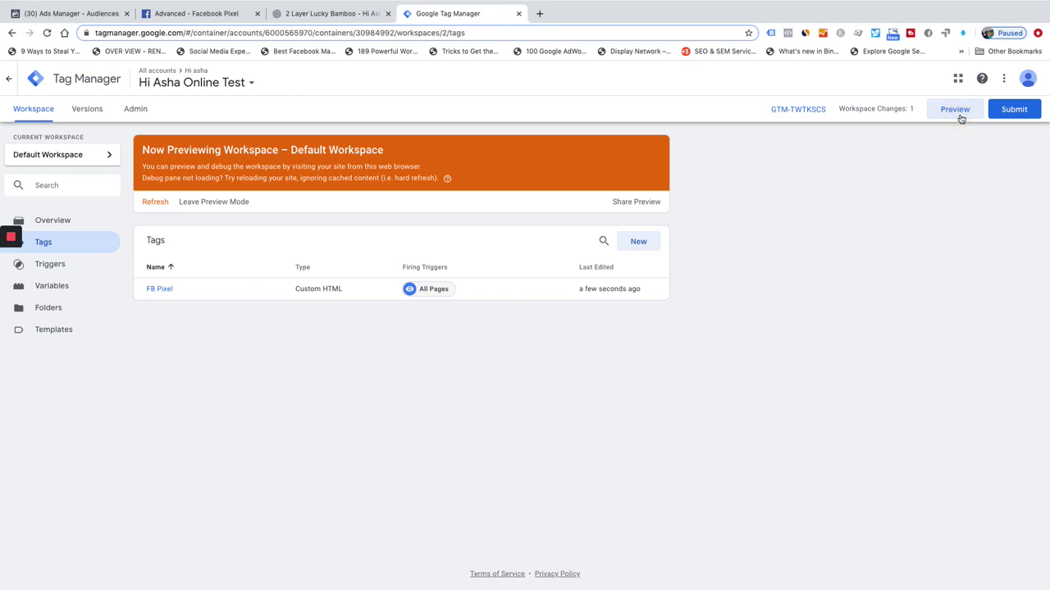
left_click(163, 204)
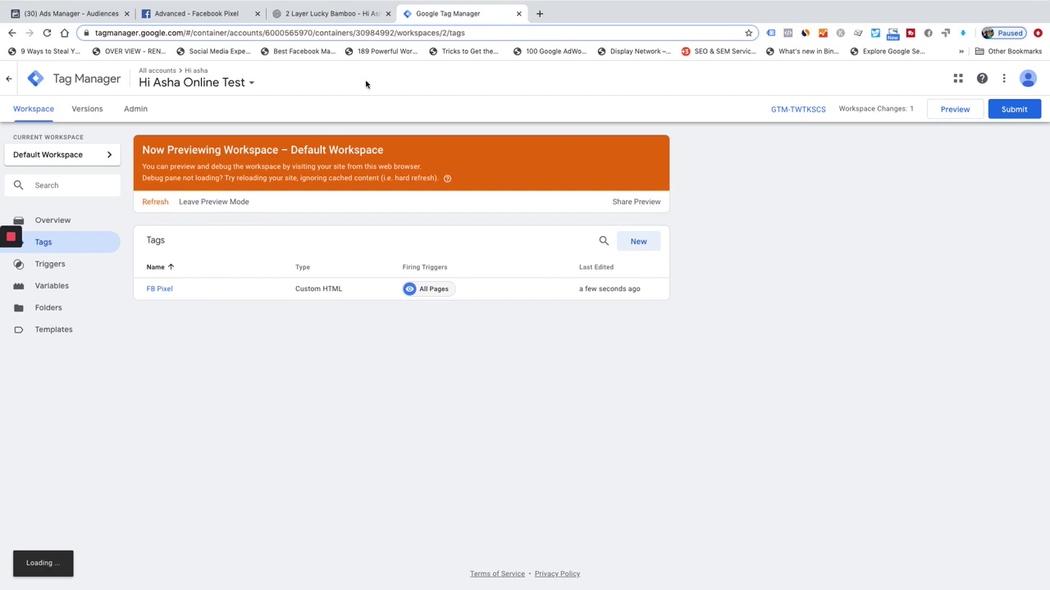
left_click(339, 13)
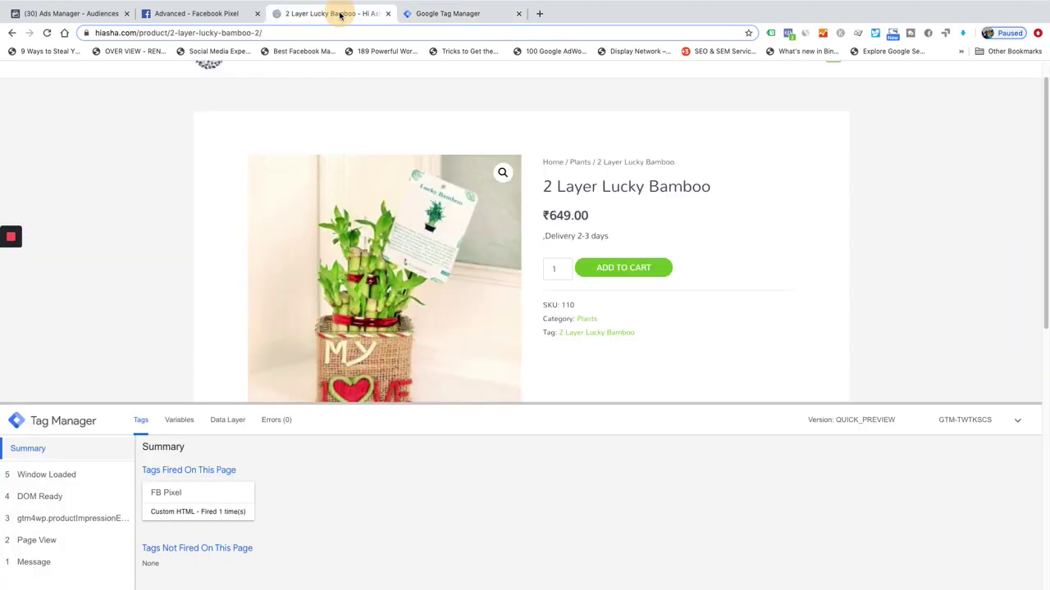
- Reload the bamboo page and confirm Pixel Helper shows only a PageView event
left_click(47, 33)
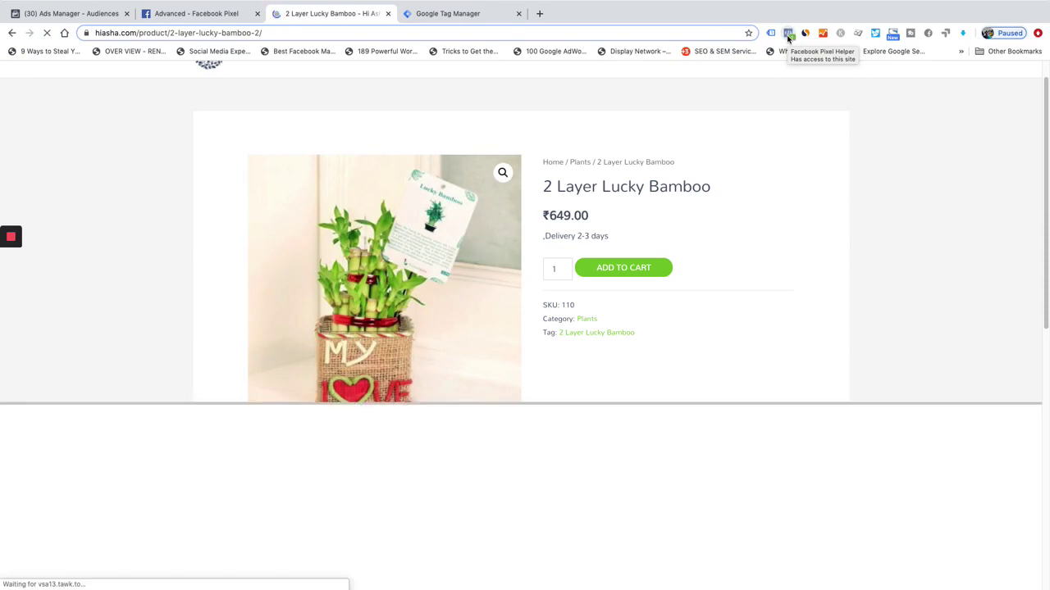
left_click(788, 35)
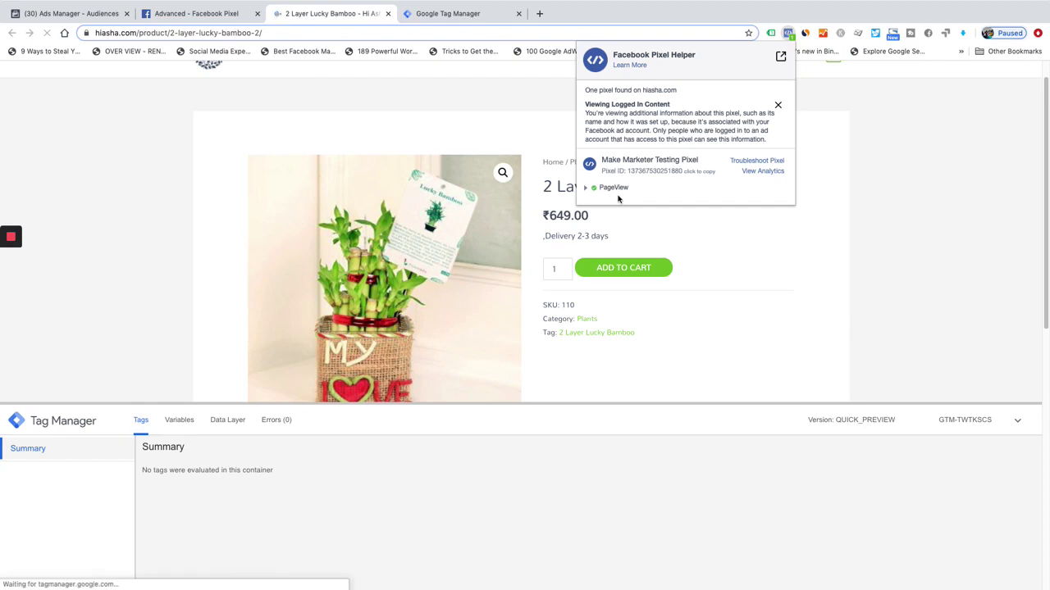
- Reopen the FB Pixel tag, select the line 12 init call for review, then go to the pixel docs
left_click(453, 15)
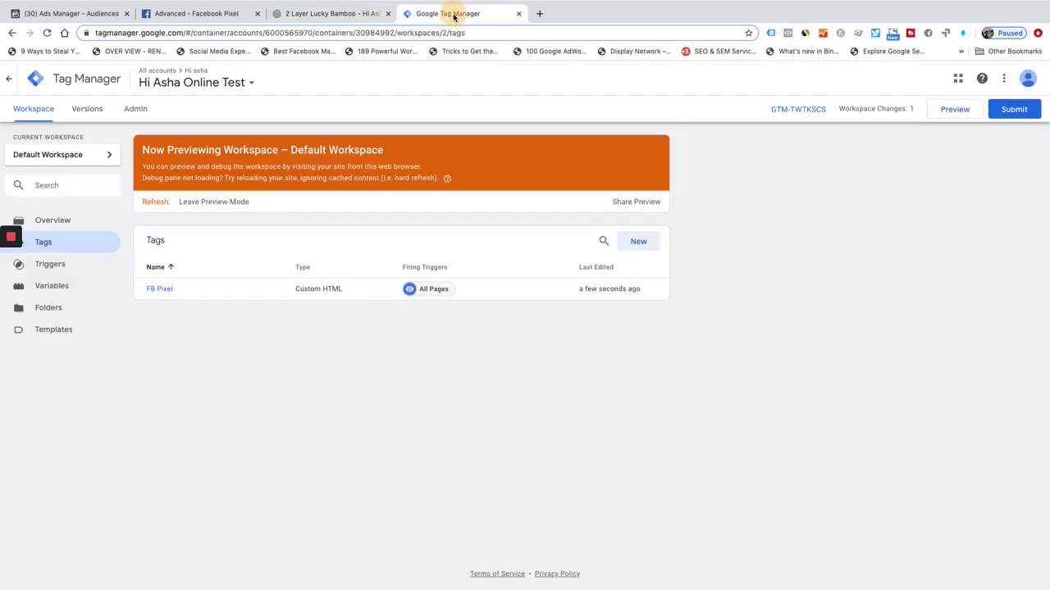
left_click(159, 290)
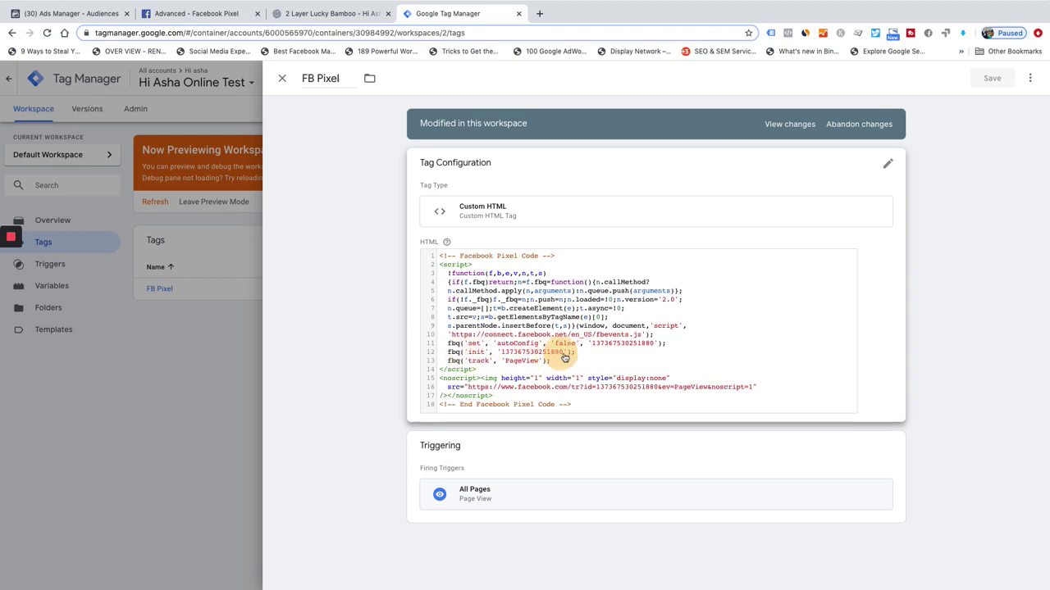
left_click(575, 353)
left_click_drag(575, 351, 440, 349)
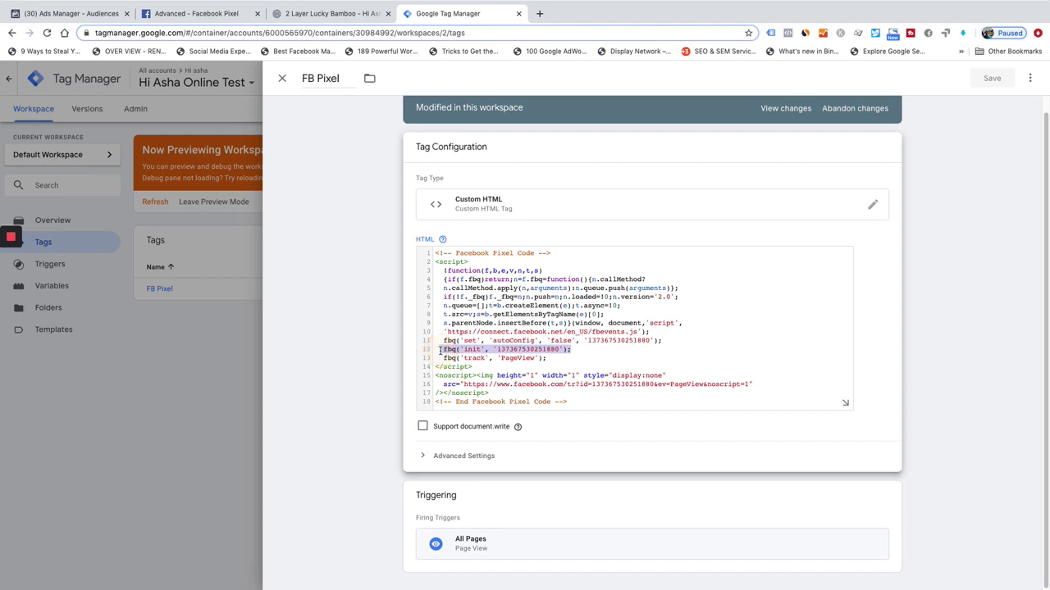
left_click(679, 343)
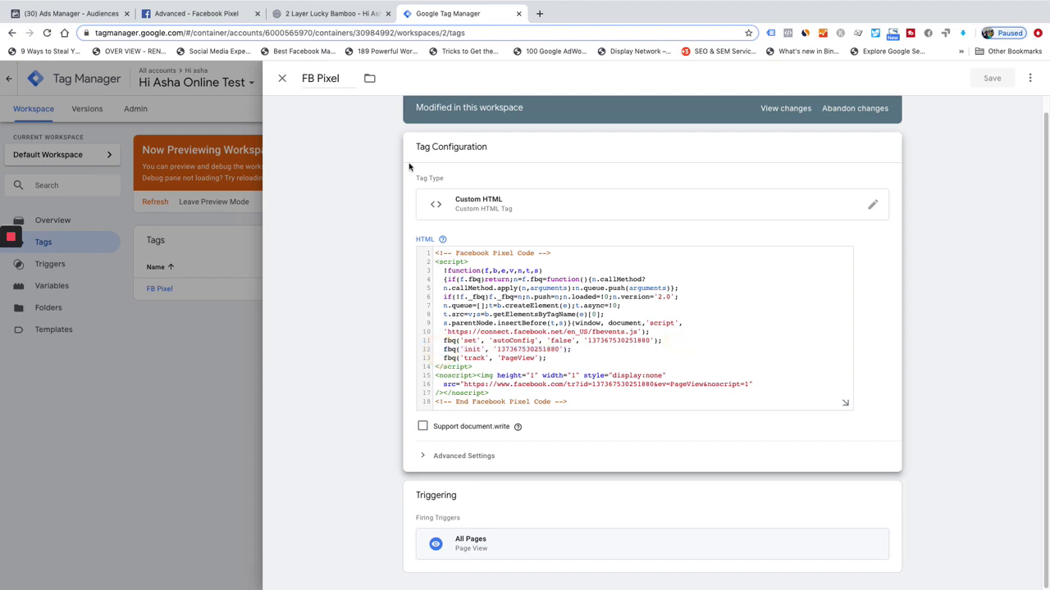
left_click(209, 14)
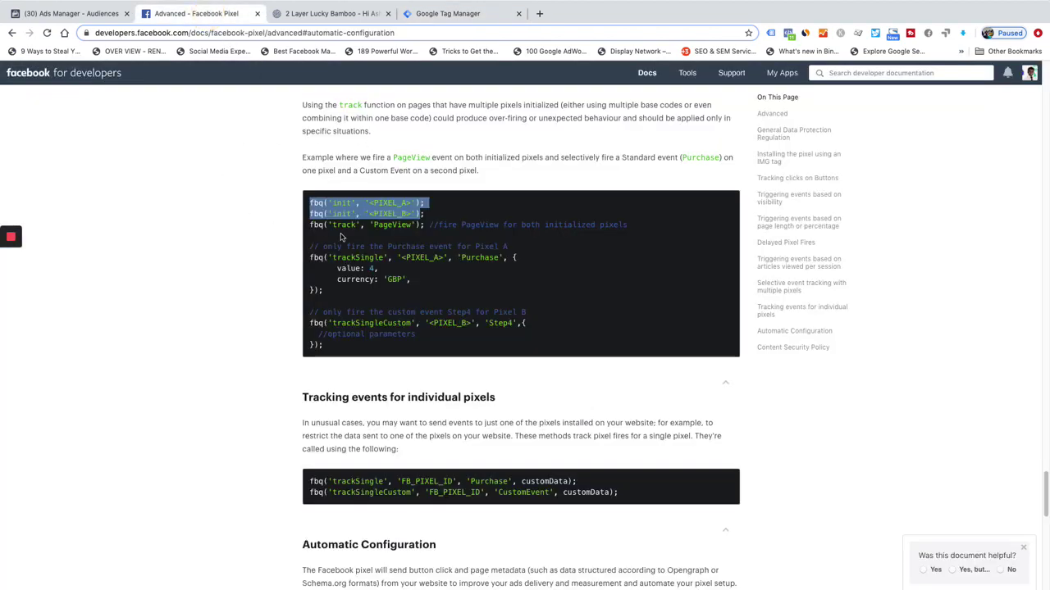
- Jump to Automatic Configuration and highlight the fbq('set','autoConfig',false) example line
scroll(464, 286, "up", 6)
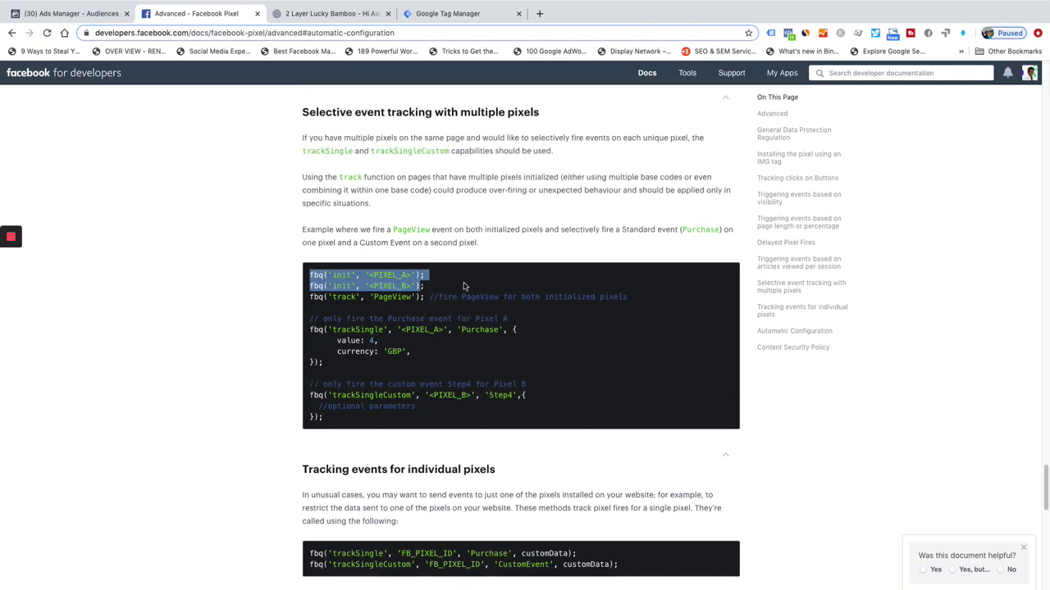
scroll(464, 286, "up", 10)
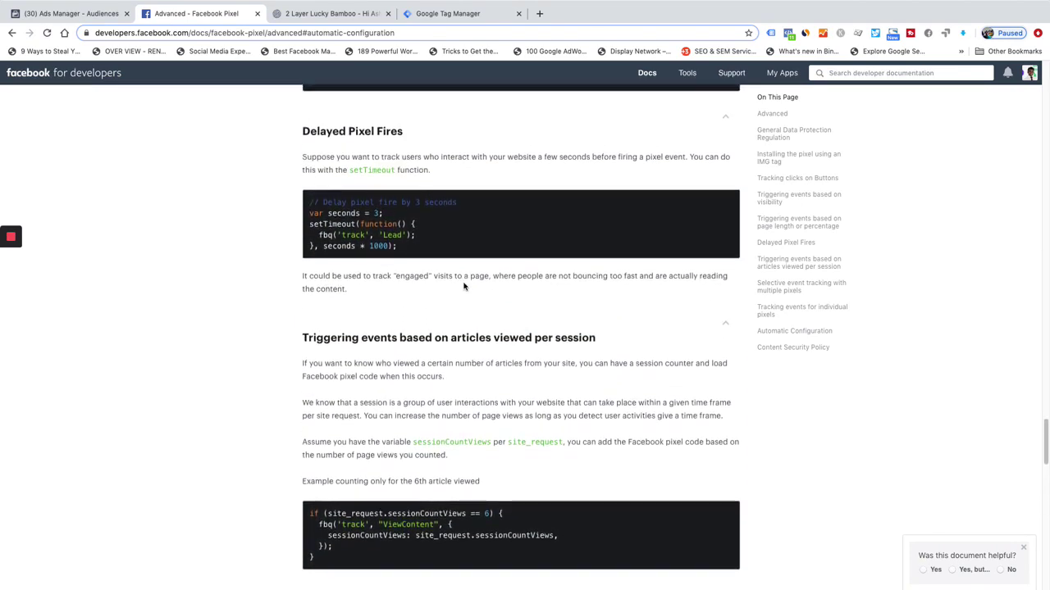
scroll(463, 286, "up", 4)
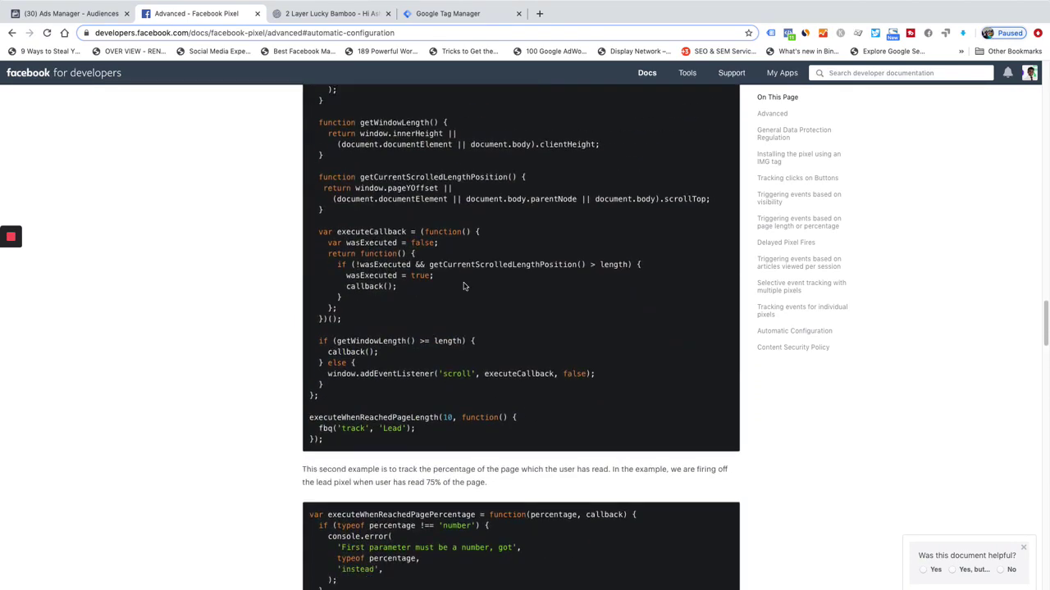
left_click(773, 333)
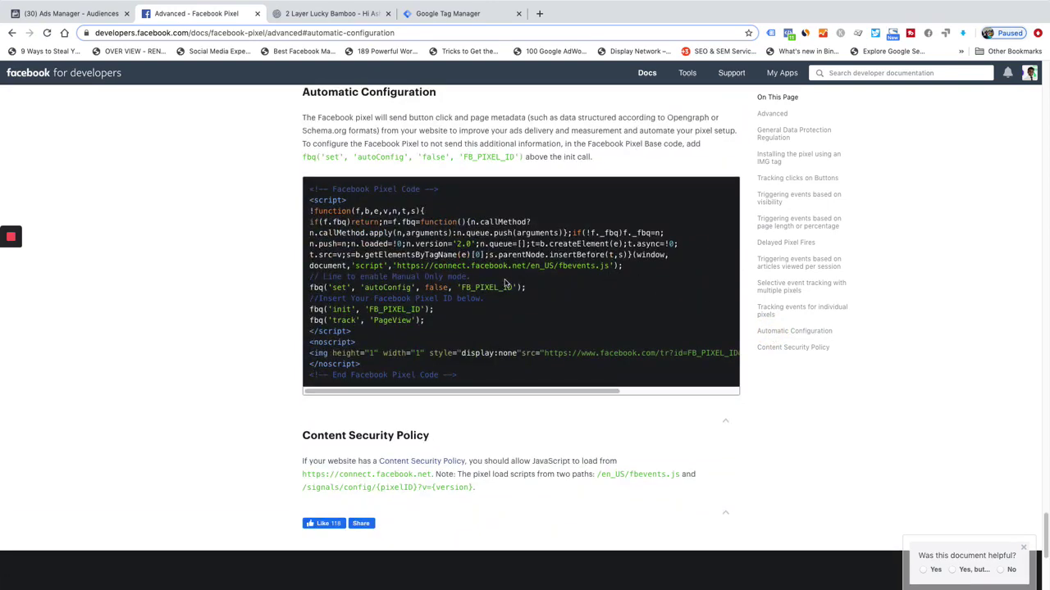
left_click_drag(529, 290, 306, 289)
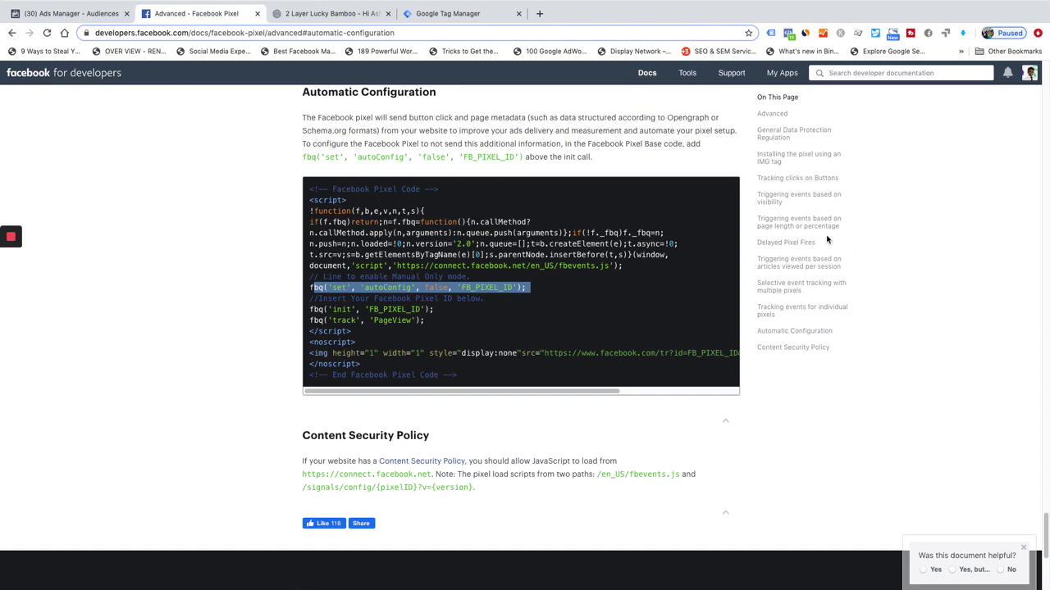
- Scroll back up to the Tracking clicks on Buttons example with the 4.99 USD AddToCart event
scroll(826, 239, "up", 2)
scroll(745, 231, "up", 1)
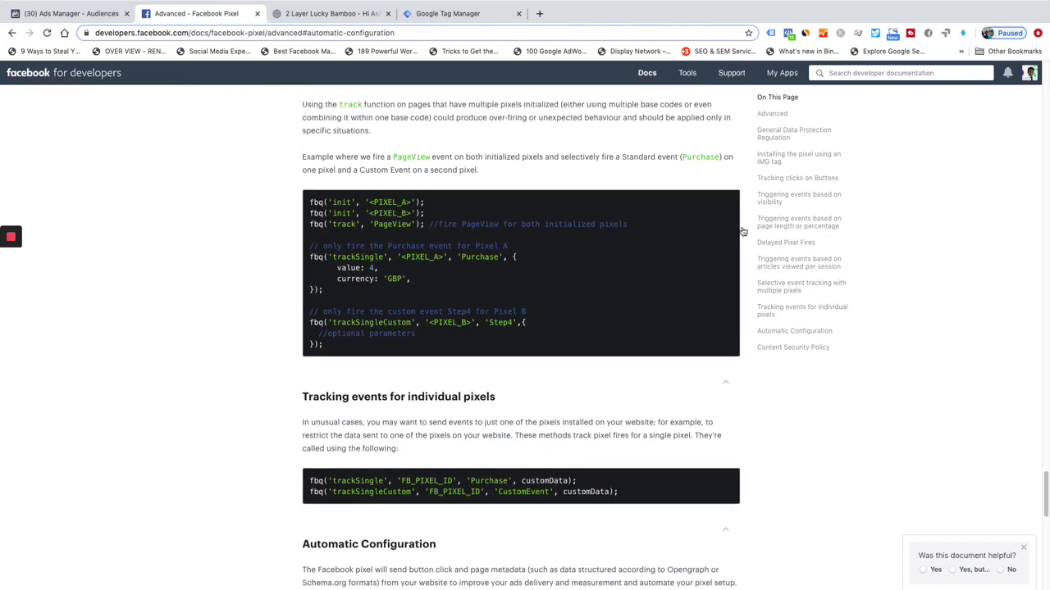
scroll(493, 296, "up", 3)
scroll(493, 296, "up", 7)
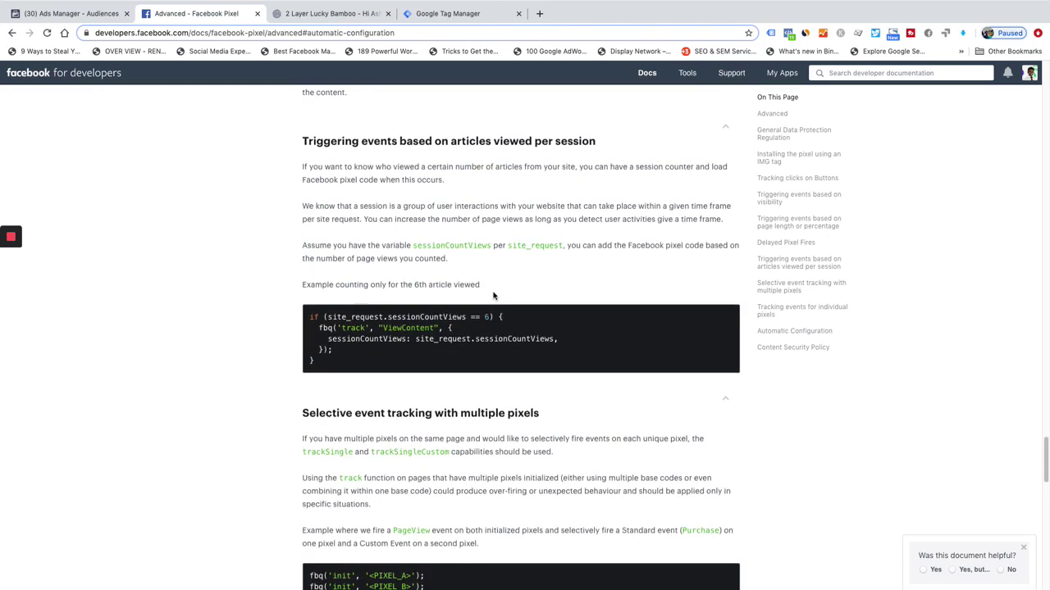
scroll(420, 339, "up", 5)
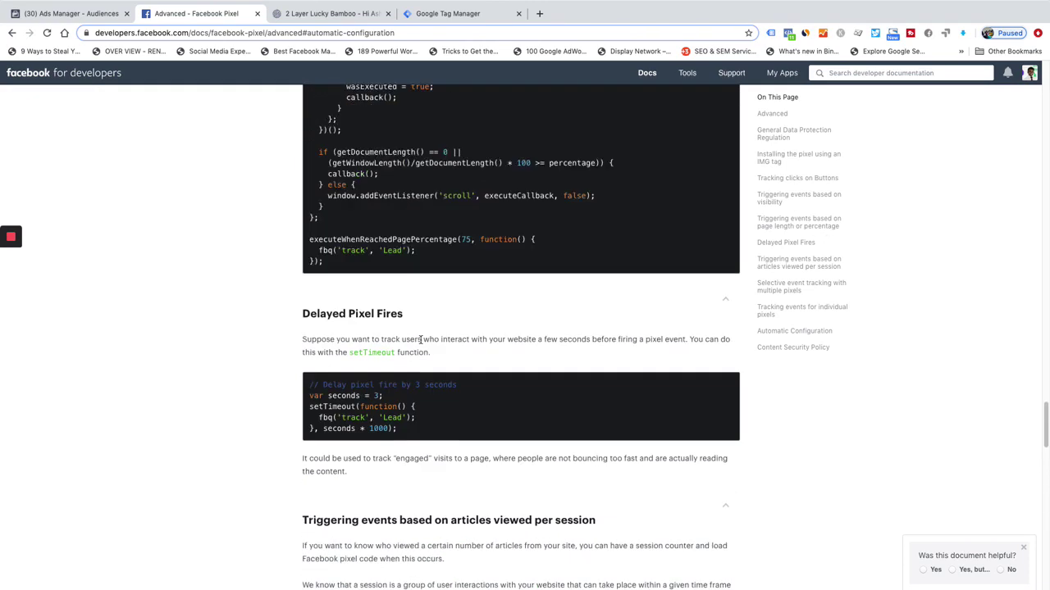
scroll(420, 339, "up", 8)
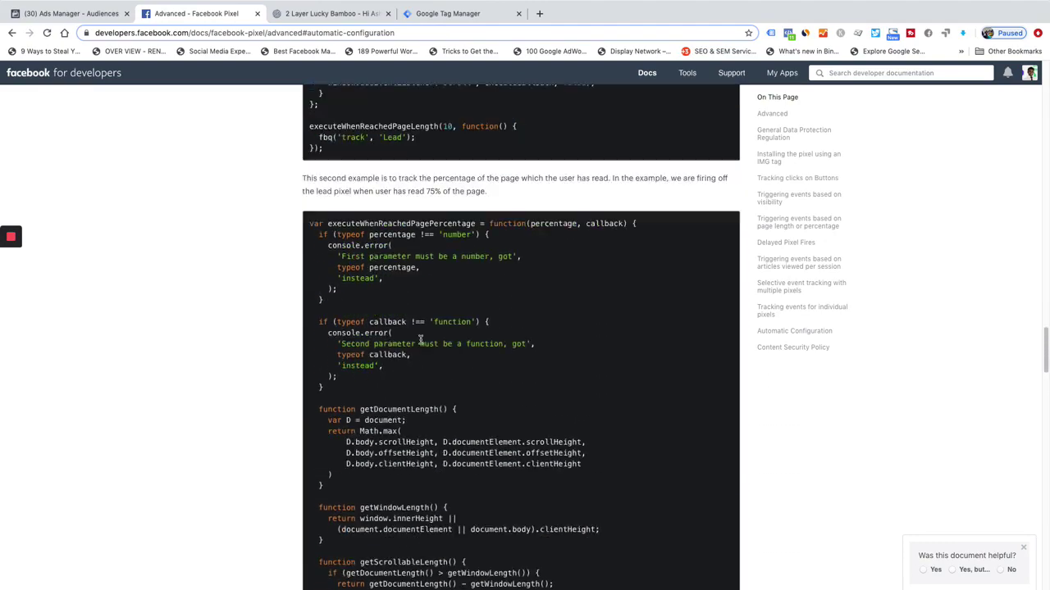
scroll(420, 339, "up", 10)
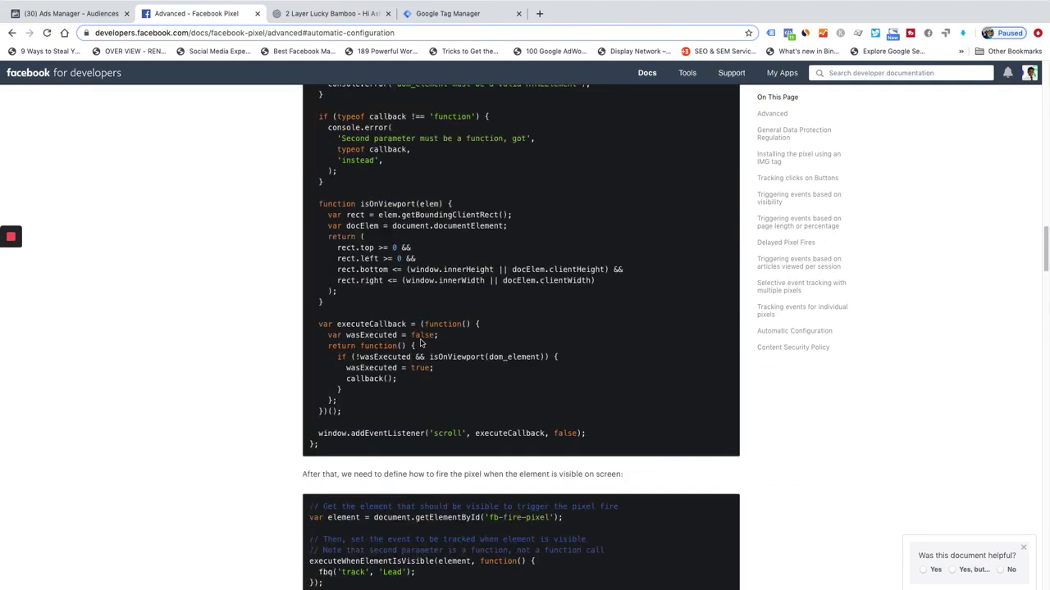
scroll(420, 340, "up", 1)
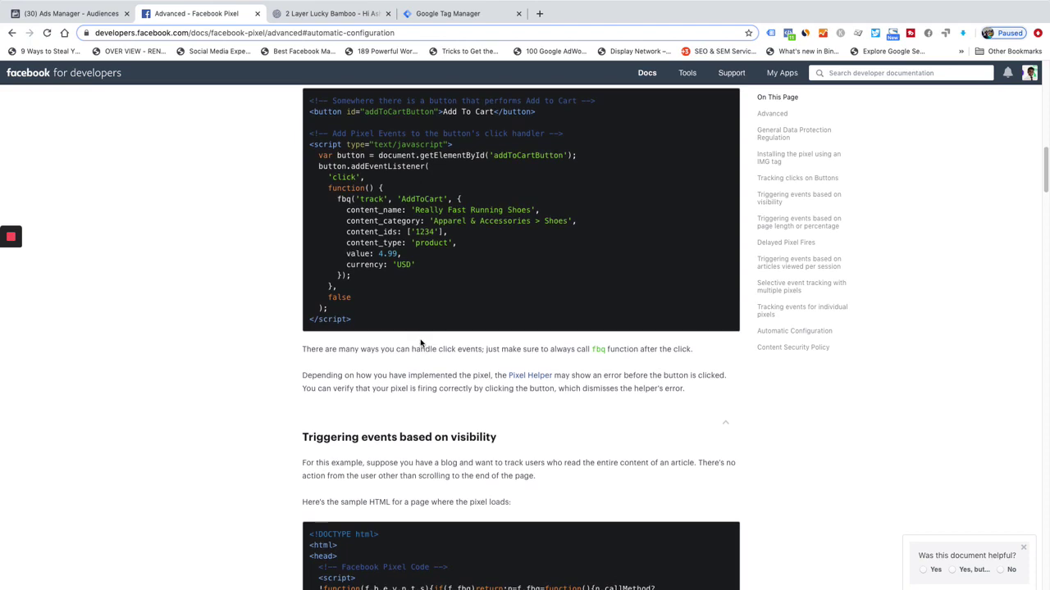
- Highlight the AddToCart parameters content_name through currency, then scroll down to the visibility example
left_click_drag(401, 199, 421, 199)
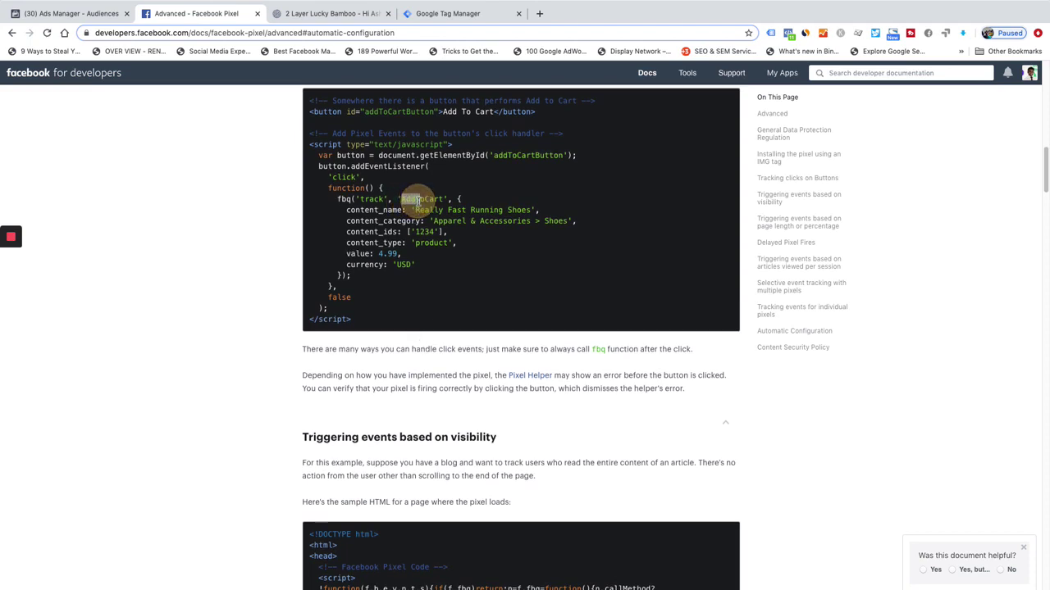
left_click(348, 211)
left_click_drag(348, 211, 399, 265)
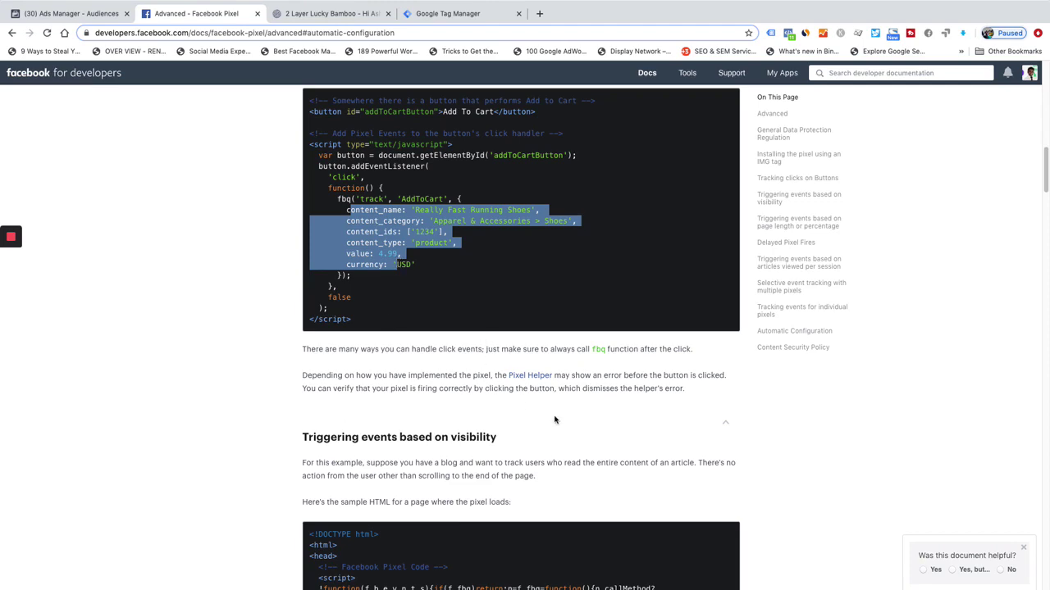
scroll(556, 421, "down", 5)
scroll(555, 422, "down", 7)
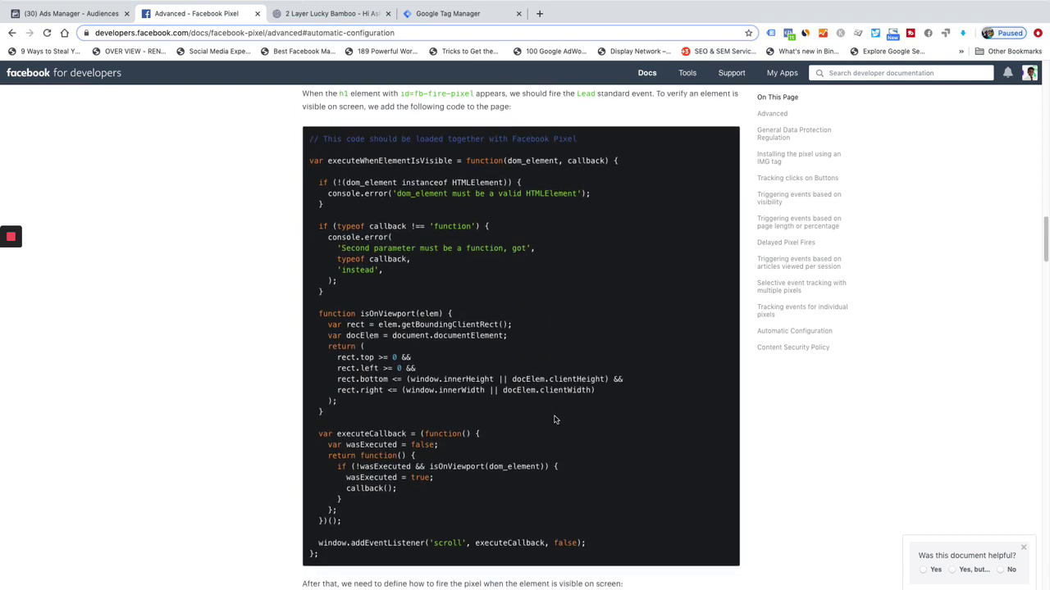
- On the Lucky Bamboo page, expand Pixel Helper's lone PageView event: setup method Manual, 31.27 ms load
left_click(343, 13)
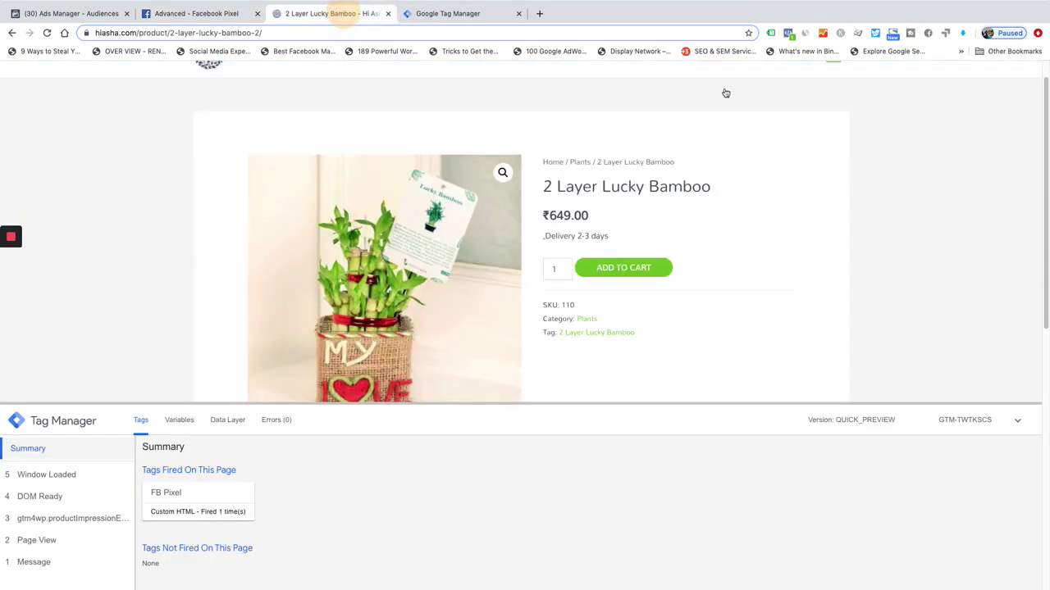
left_click(789, 35)
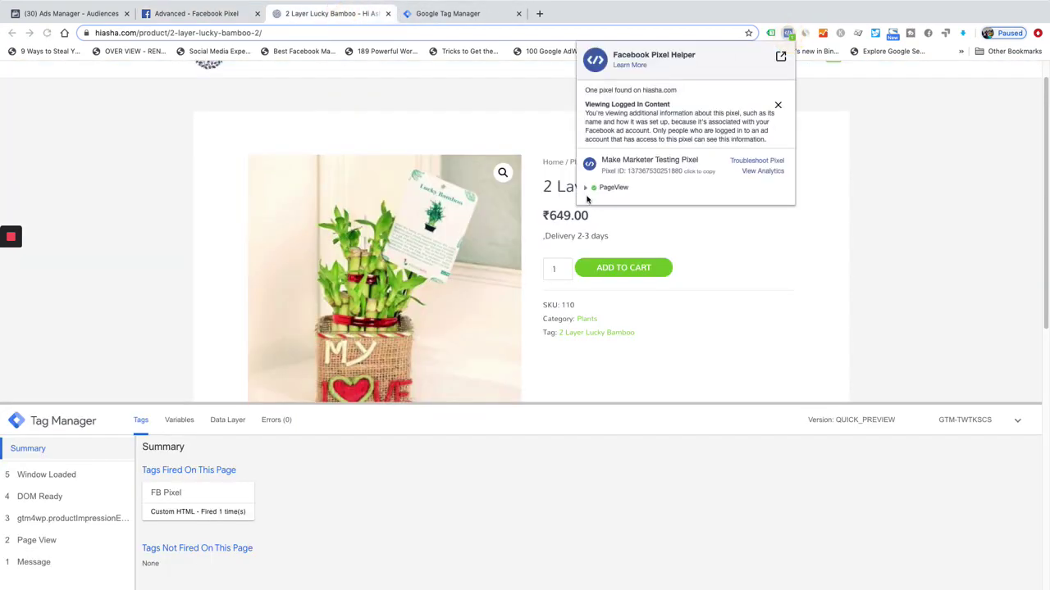
left_click(587, 191)
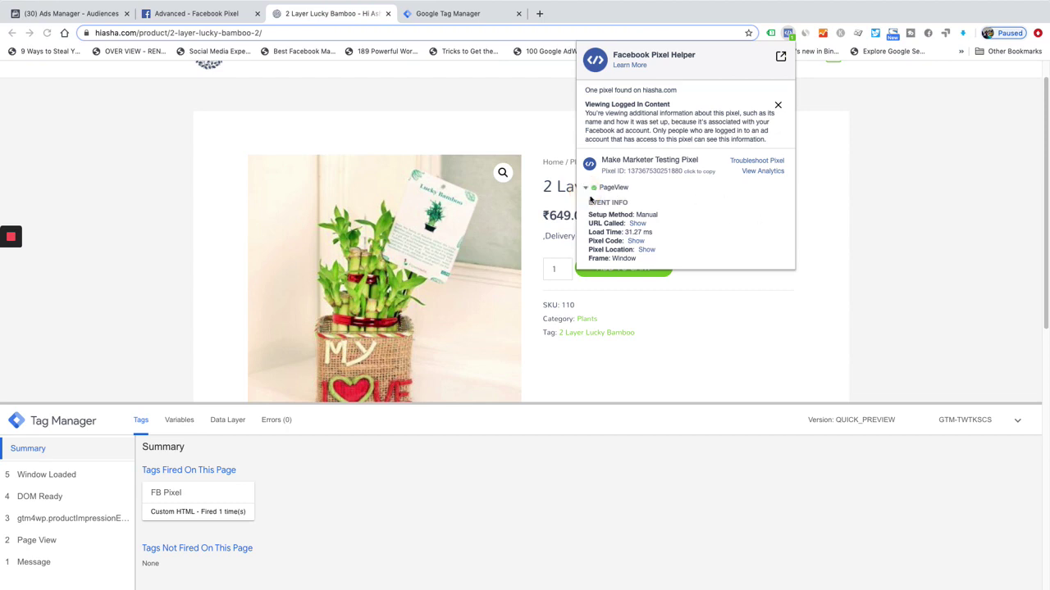